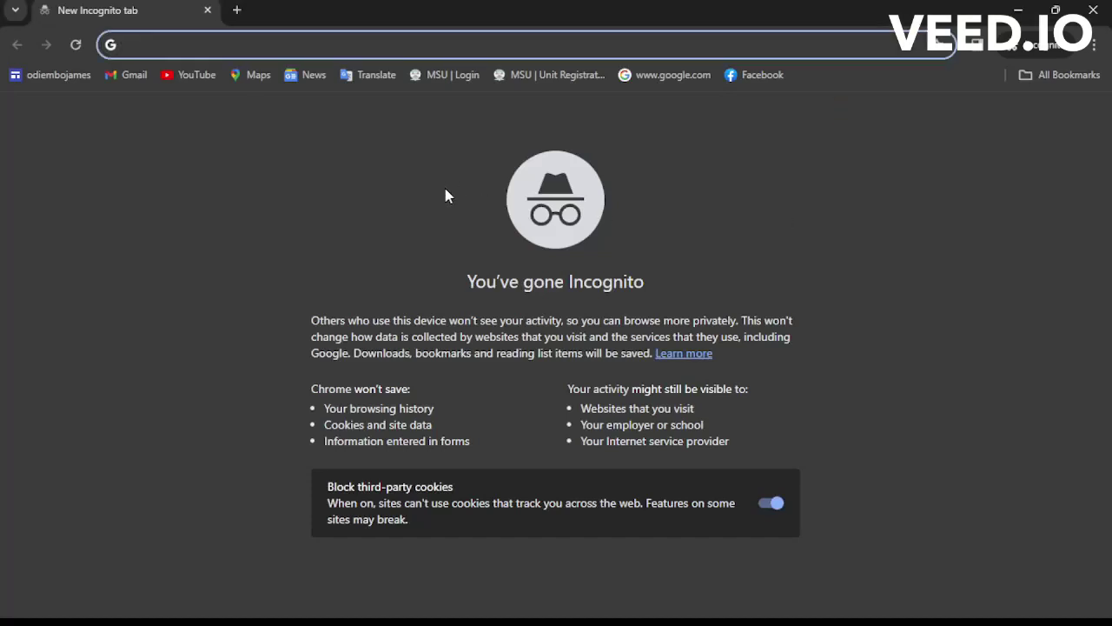
Search Google for 'coin rule' and open the 'Coinrule - Automated Trading - Bot' result
{"action": "type", "text": "coin"}
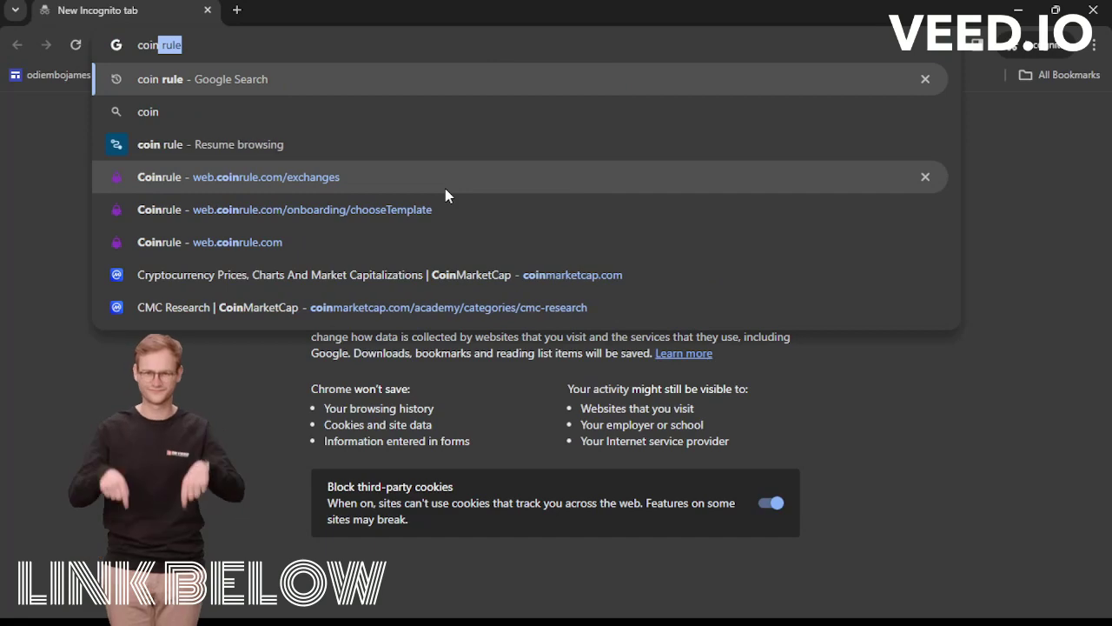
{"action": "type", "text": " rule"}
{"action": "key", "text": "Return"}
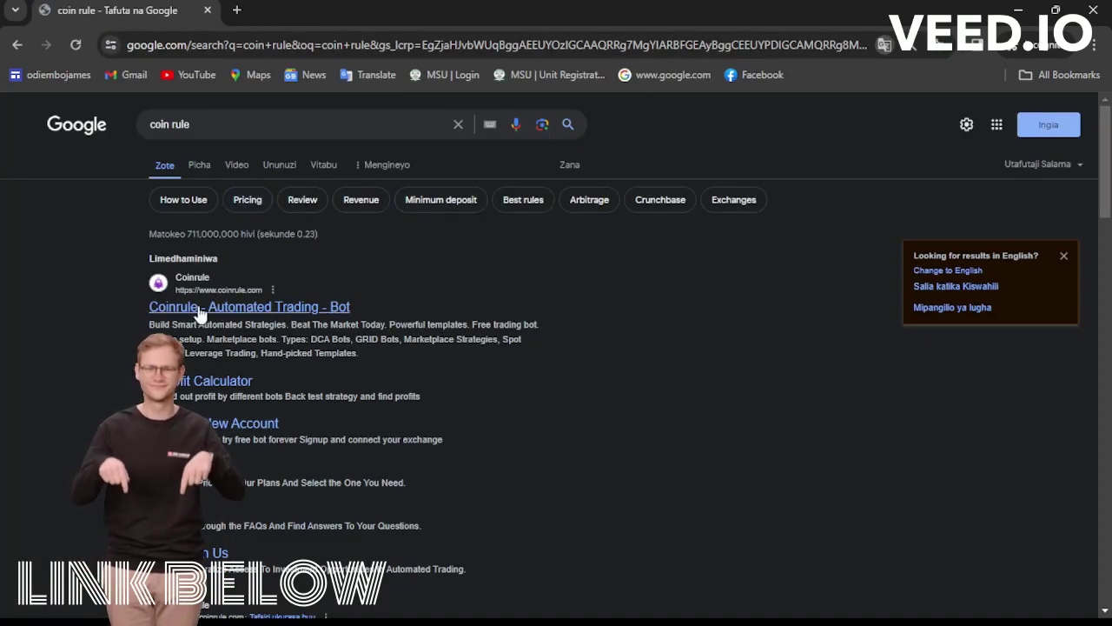
{"action": "left_click", "coordinate": [233, 310]}
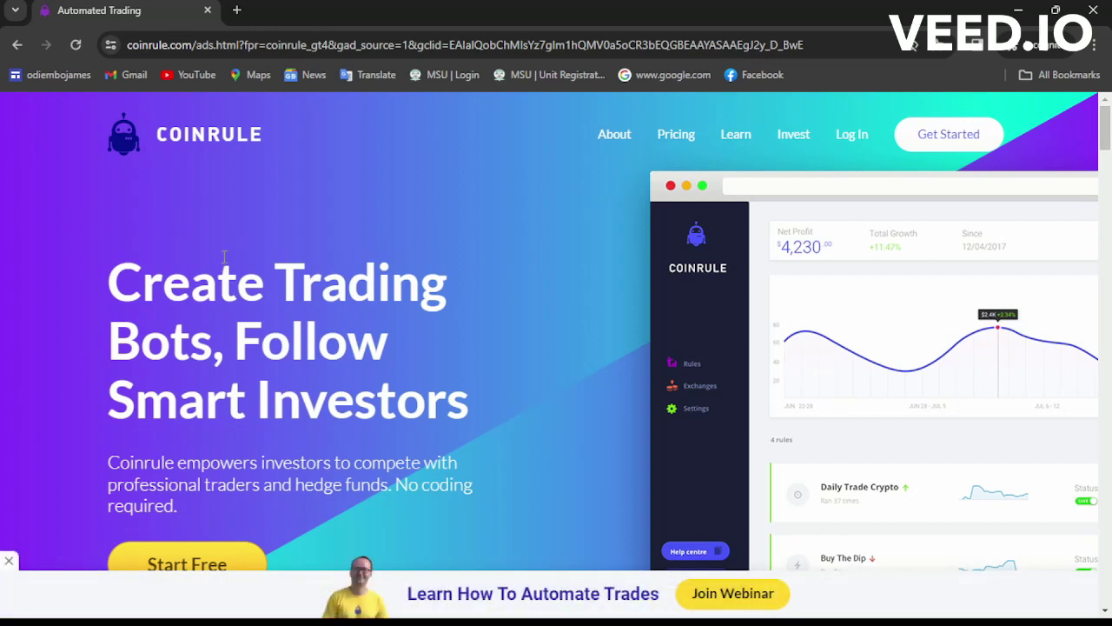
Dismiss the webinar banner and choose Start Free to reach account creation
{"action": "left_click", "coordinate": [9, 561]}
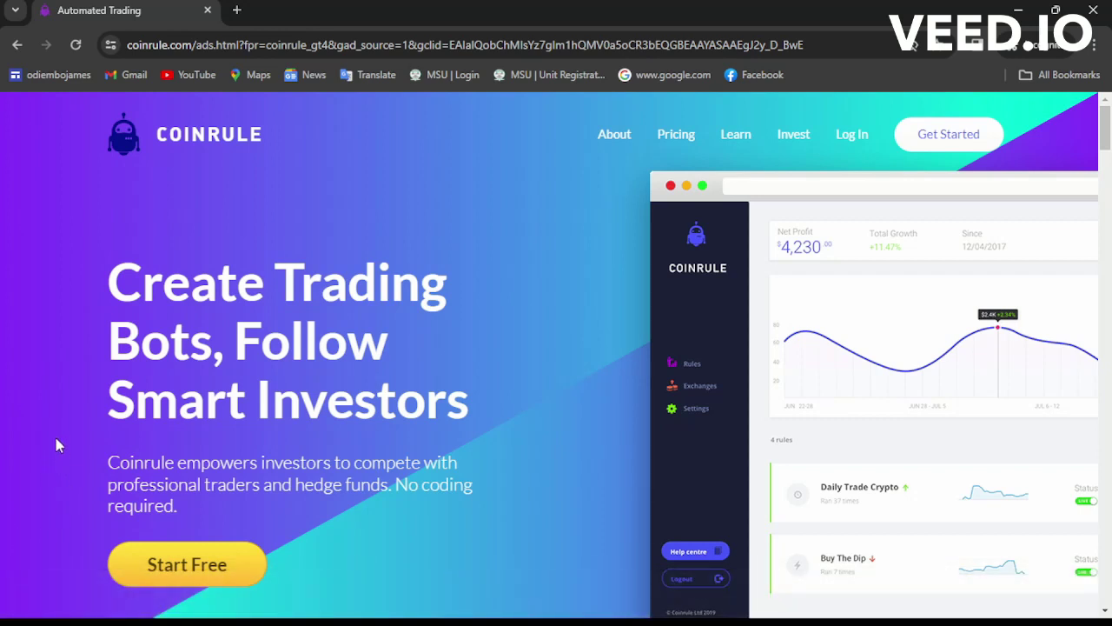
{"action": "scroll", "coordinate": [55, 439], "scroll_direction": "down", "scroll_amount": 2}
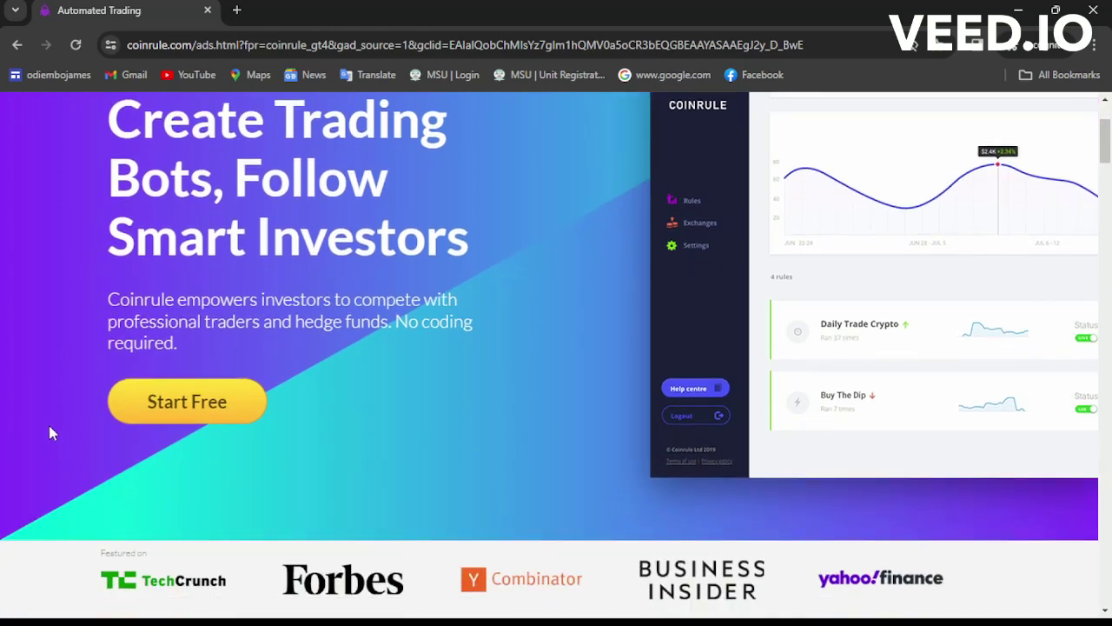
{"action": "left_click", "coordinate": [152, 405]}
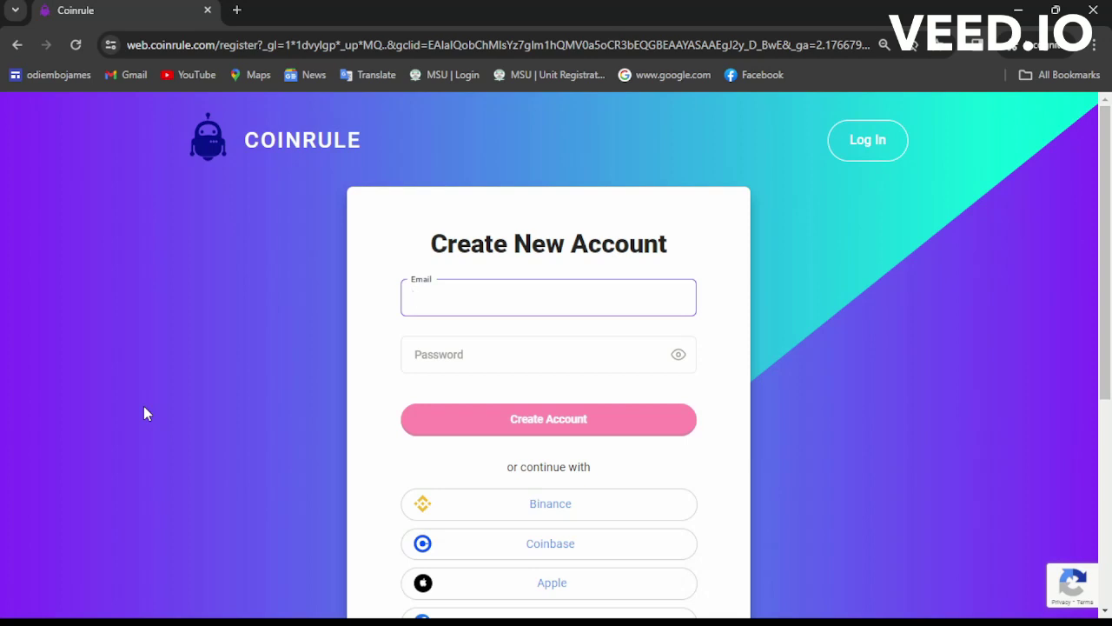
Choose Binance under 'or continue with' on the Create New Account form
{"action": "scroll", "coordinate": [284, 402], "scroll_direction": "down", "scroll_amount": 2}
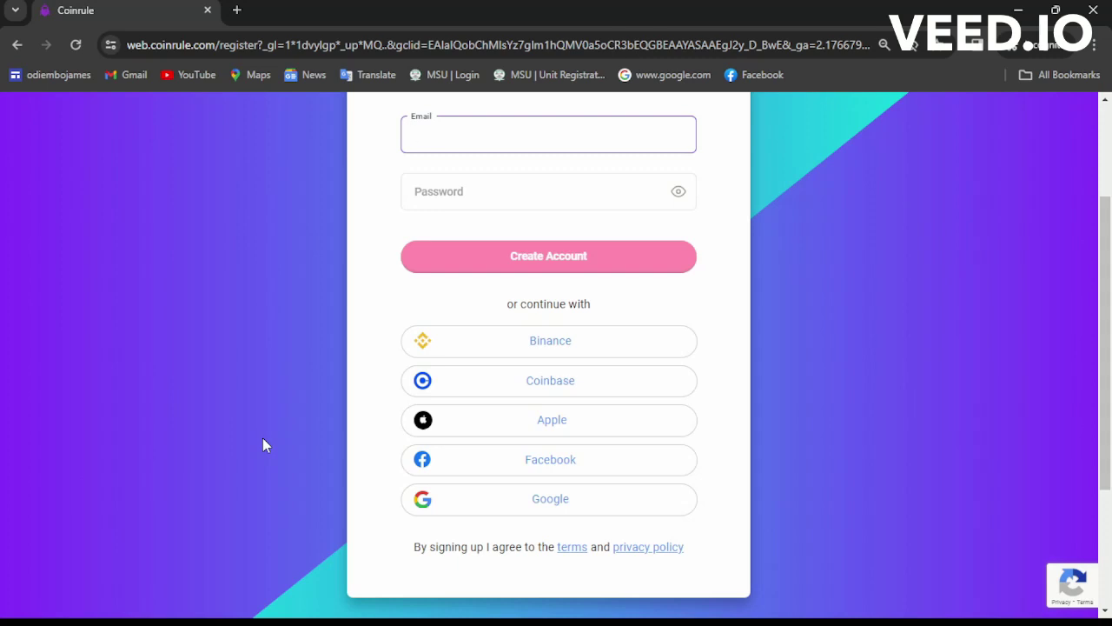
{"action": "scroll", "coordinate": [265, 444], "scroll_direction": "up", "scroll_amount": 2}
{"action": "scroll", "coordinate": [265, 443], "scroll_direction": "down", "scroll_amount": 2}
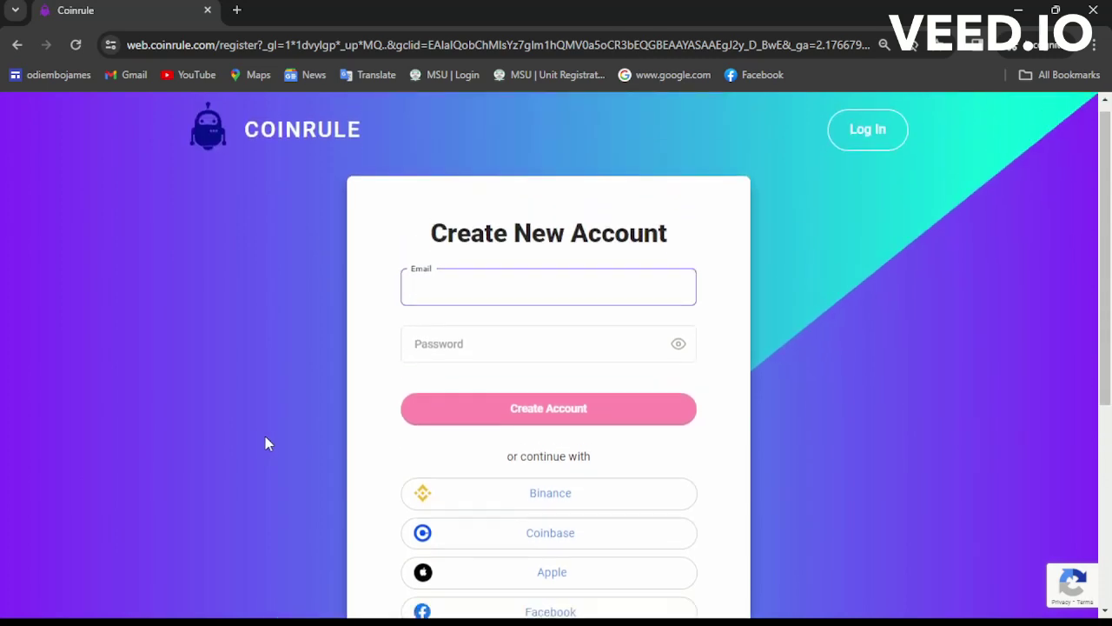
{"action": "left_click", "coordinate": [477, 355]}
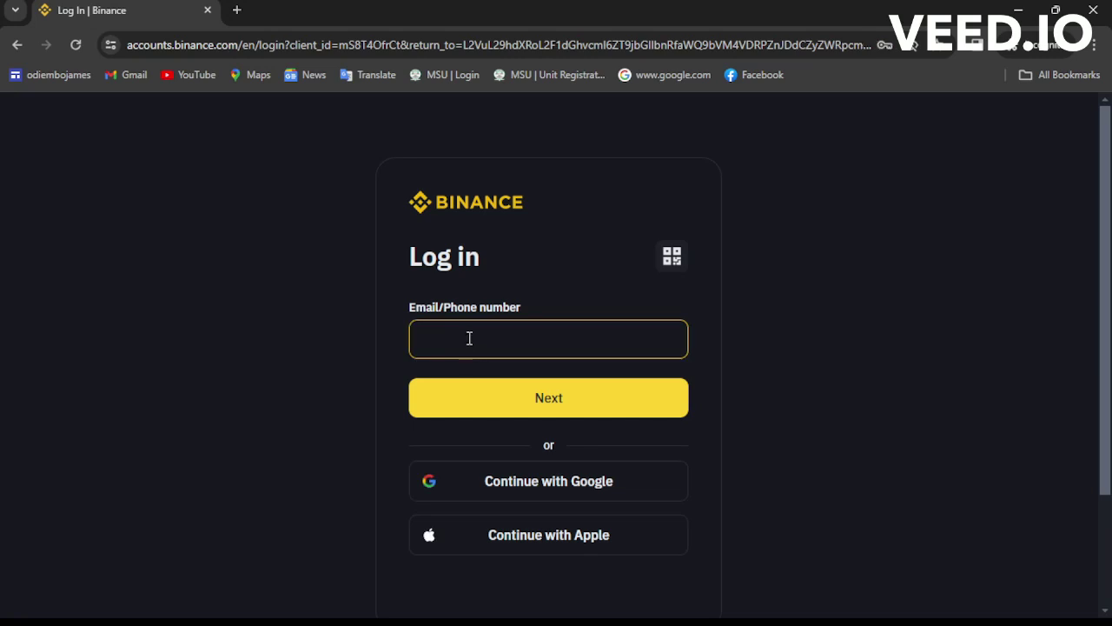
Switch the Binance login page to the QR code login option
{"action": "scroll", "coordinate": [316, 339], "scroll_direction": "down", "scroll_amount": 2}
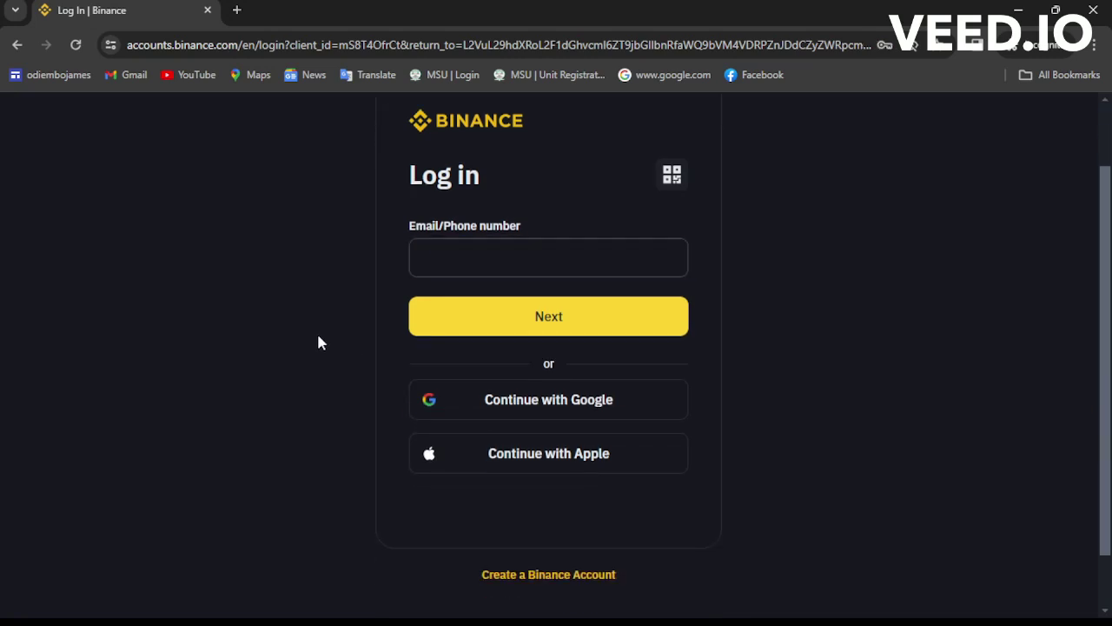
{"action": "scroll", "coordinate": [316, 339], "scroll_direction": "up", "scroll_amount": 2}
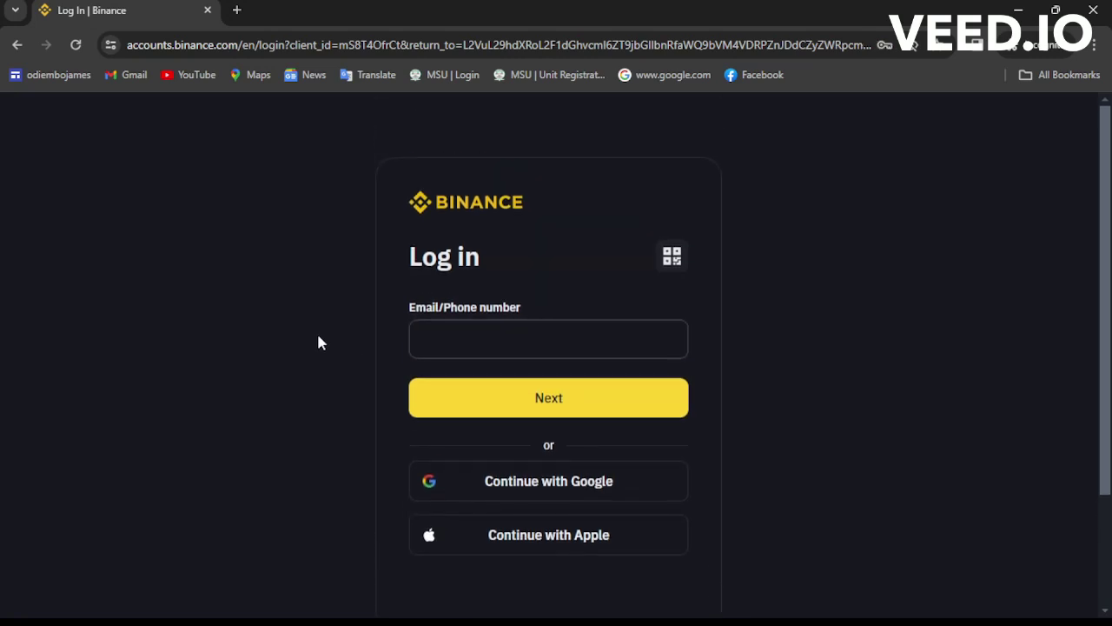
{"action": "left_click", "coordinate": [671, 257]}
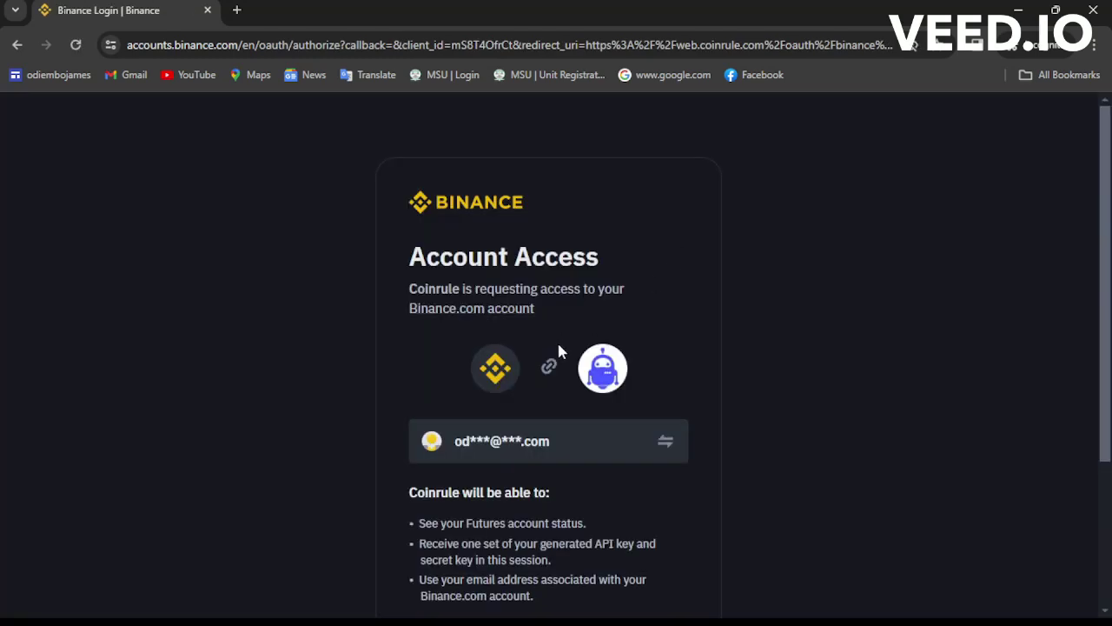
Approve Coinrule's Account Access request on Binance with Continue
{"action": "scroll", "coordinate": [559, 348], "scroll_direction": "down", "scroll_amount": 3}
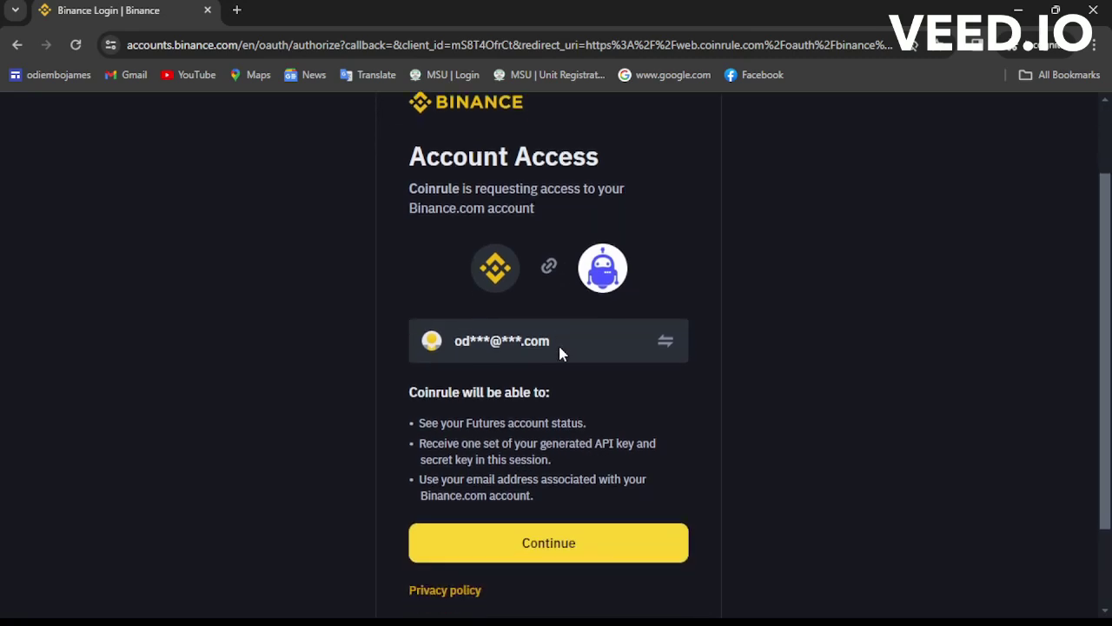
{"action": "scroll", "coordinate": [560, 351], "scroll_direction": "up", "scroll_amount": 1}
{"action": "scroll", "coordinate": [559, 352], "scroll_direction": "up", "scroll_amount": 1}
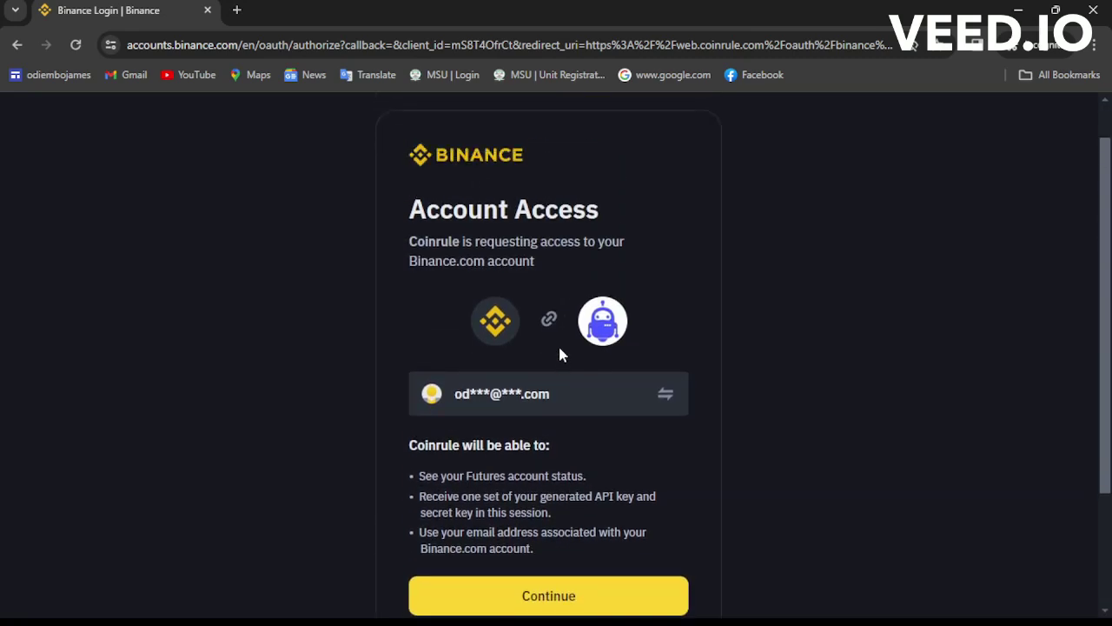
{"action": "scroll", "coordinate": [558, 347], "scroll_direction": "down", "scroll_amount": 2}
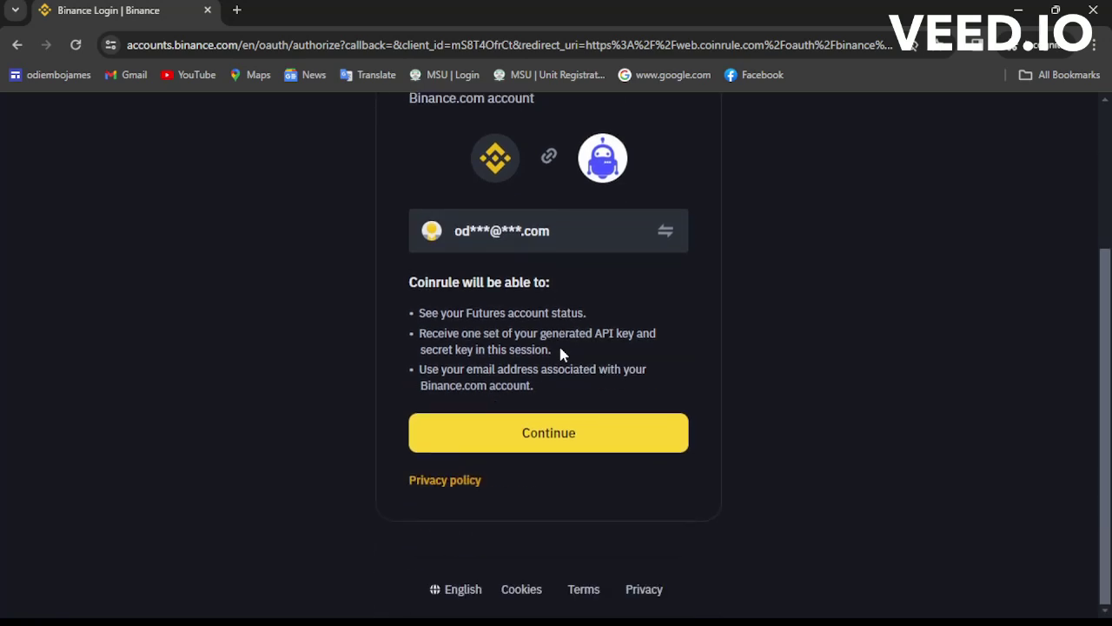
{"action": "left_click", "coordinate": [558, 450]}
{"action": "scroll", "coordinate": [559, 439], "scroll_direction": "up", "scroll_amount": 2}
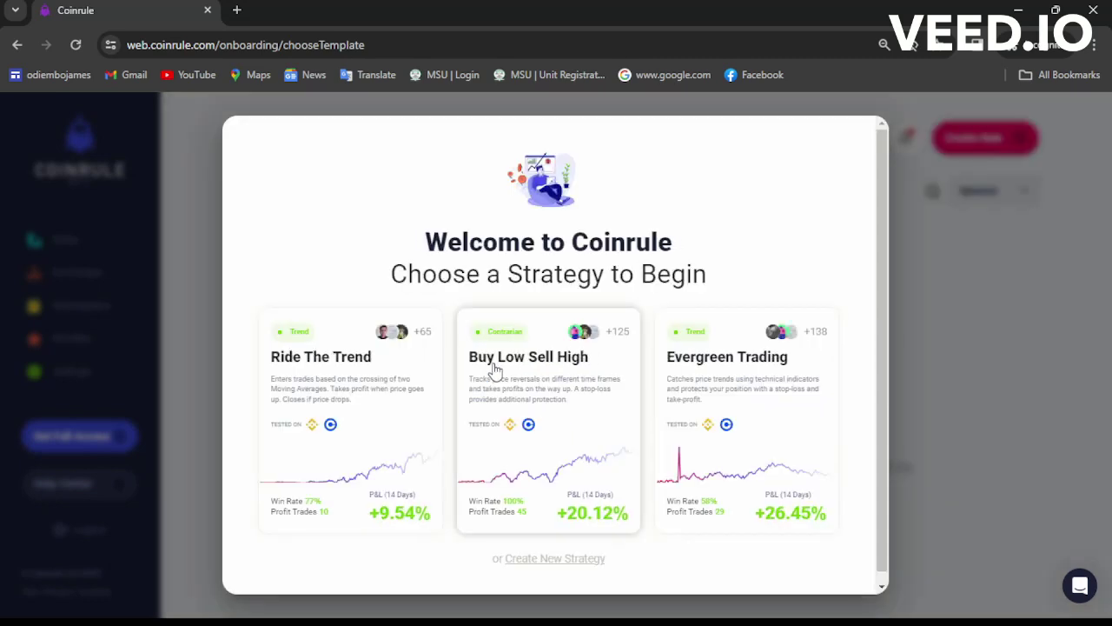
Pick the Buy Low Sell High template, change the trade amount from $15 to $50, and launch
{"action": "scroll", "coordinate": [374, 394], "scroll_direction": "down", "scroll_amount": 1}
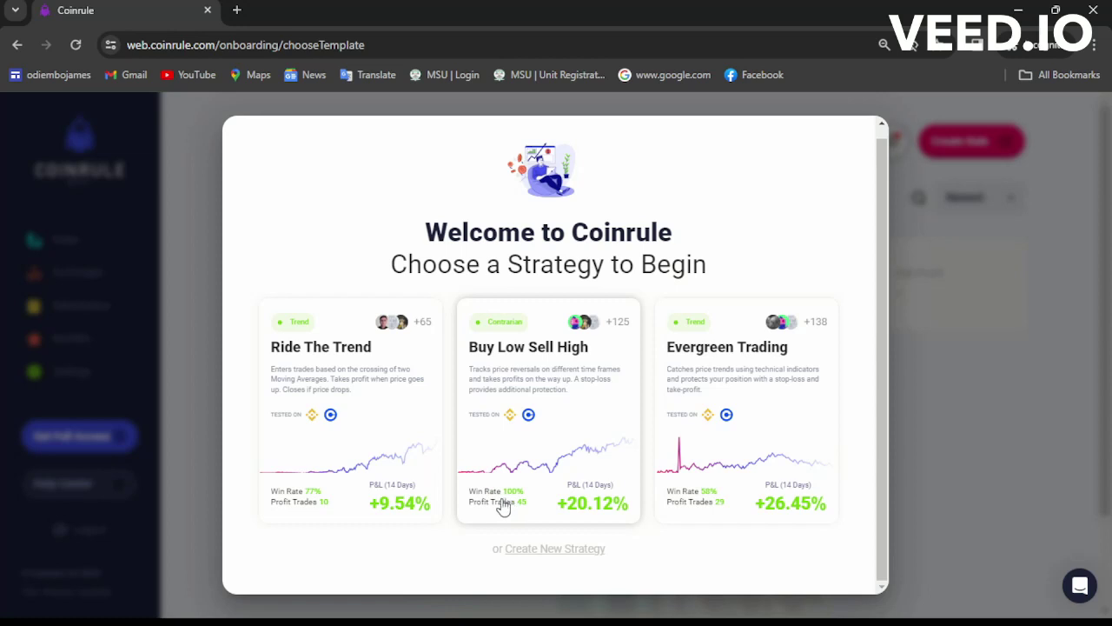
{"action": "left_click", "coordinate": [508, 425]}
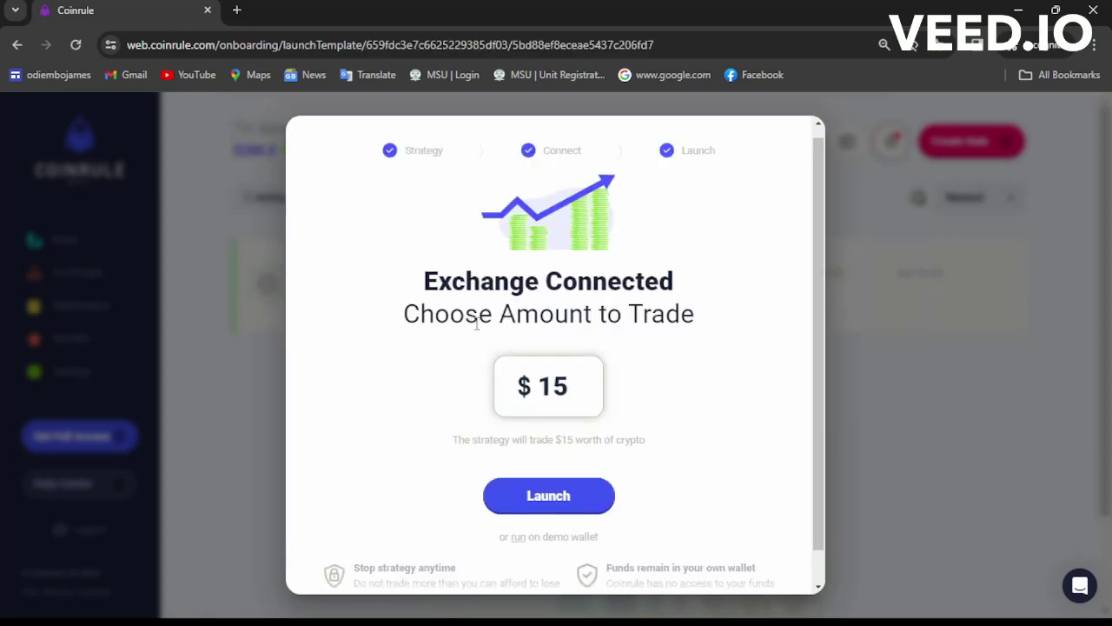
{"action": "left_click", "coordinate": [570, 386]}
{"action": "left_click_drag", "start_coordinate": [570, 387], "coordinate": [536, 390]}
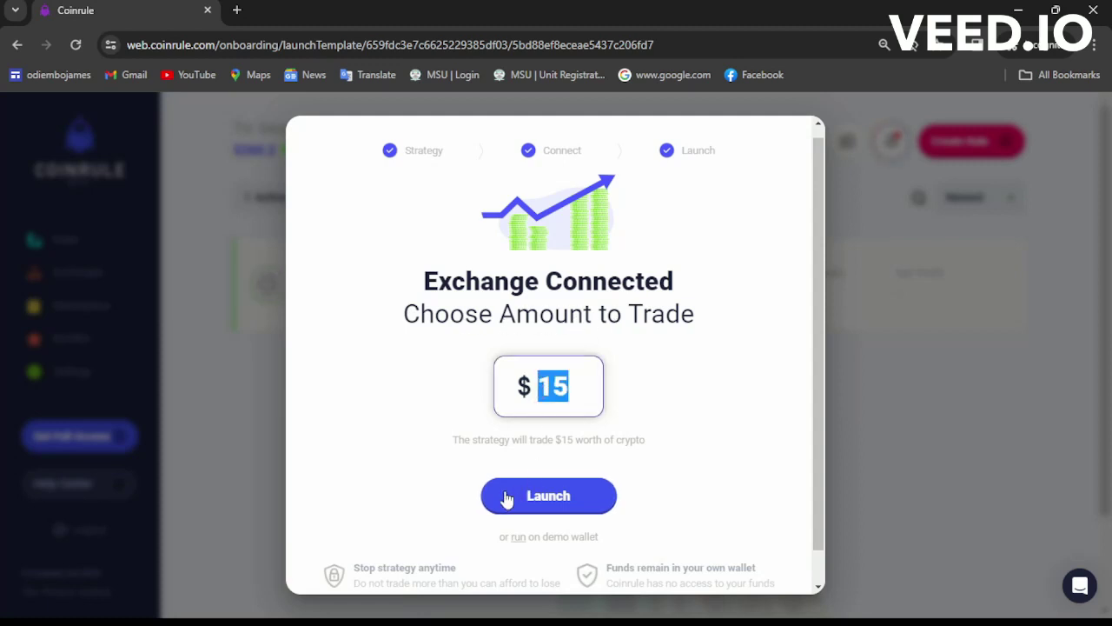
{"action": "type", "text": "50"}
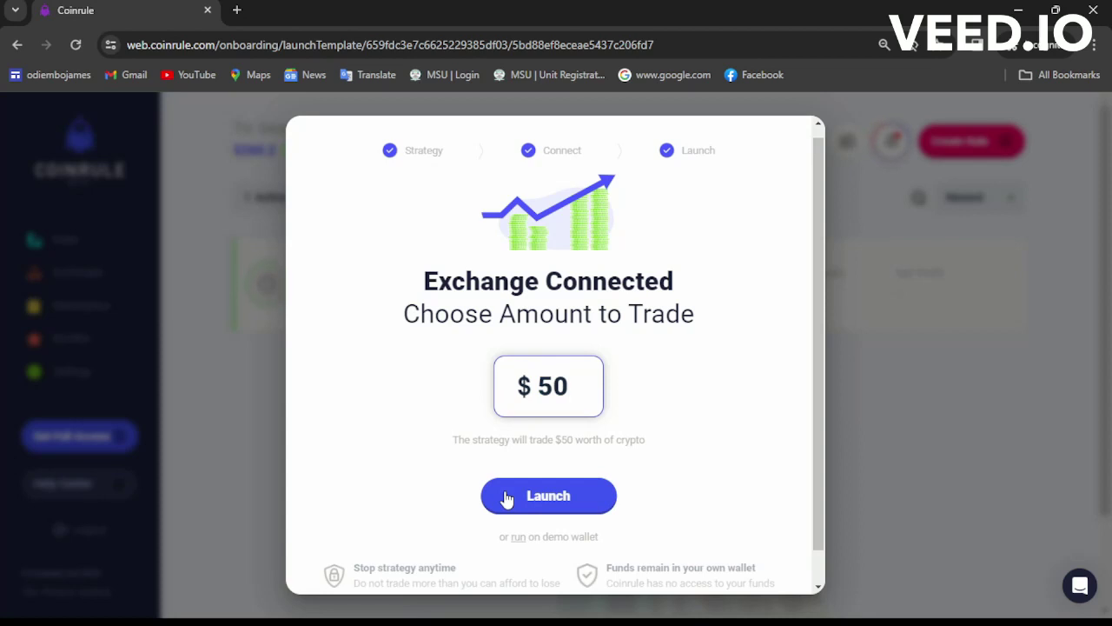
{"action": "left_click", "coordinate": [521, 506]}
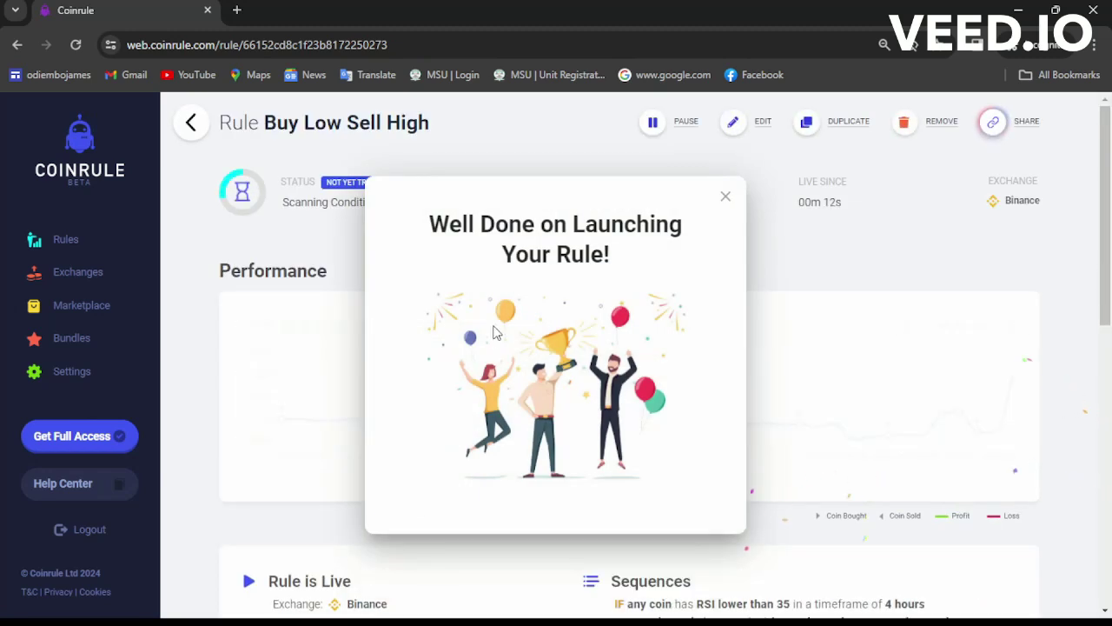
Close the 'Well Done' modal and rule details tip, then return to Rules
{"action": "left_click", "coordinate": [725, 199]}
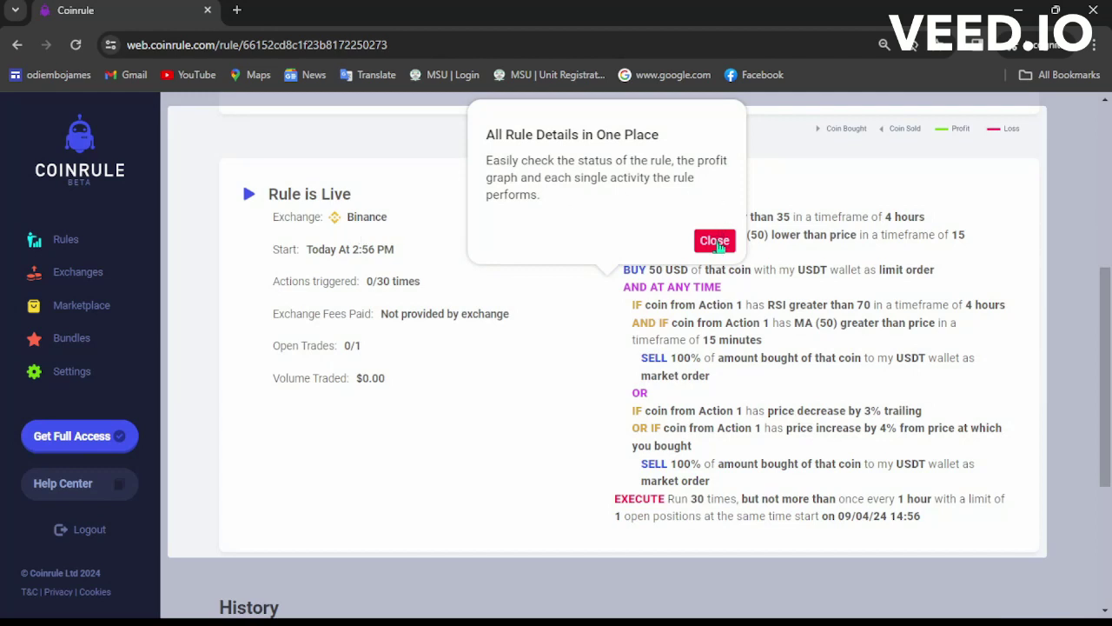
{"action": "left_click", "coordinate": [717, 246]}
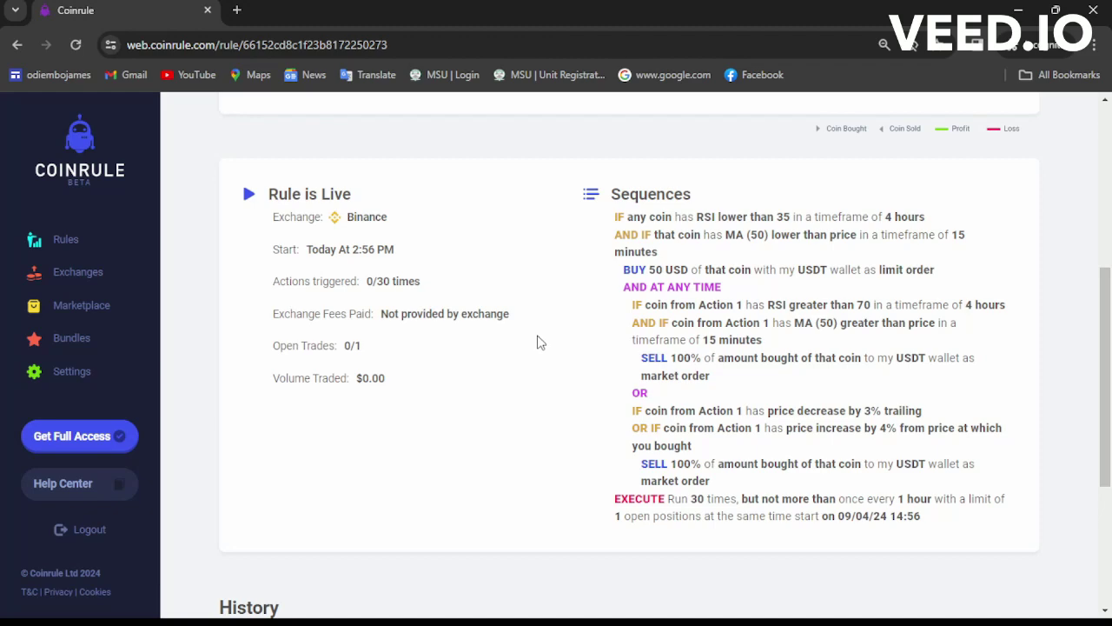
{"action": "scroll", "coordinate": [537, 342], "scroll_direction": "up", "scroll_amount": 5}
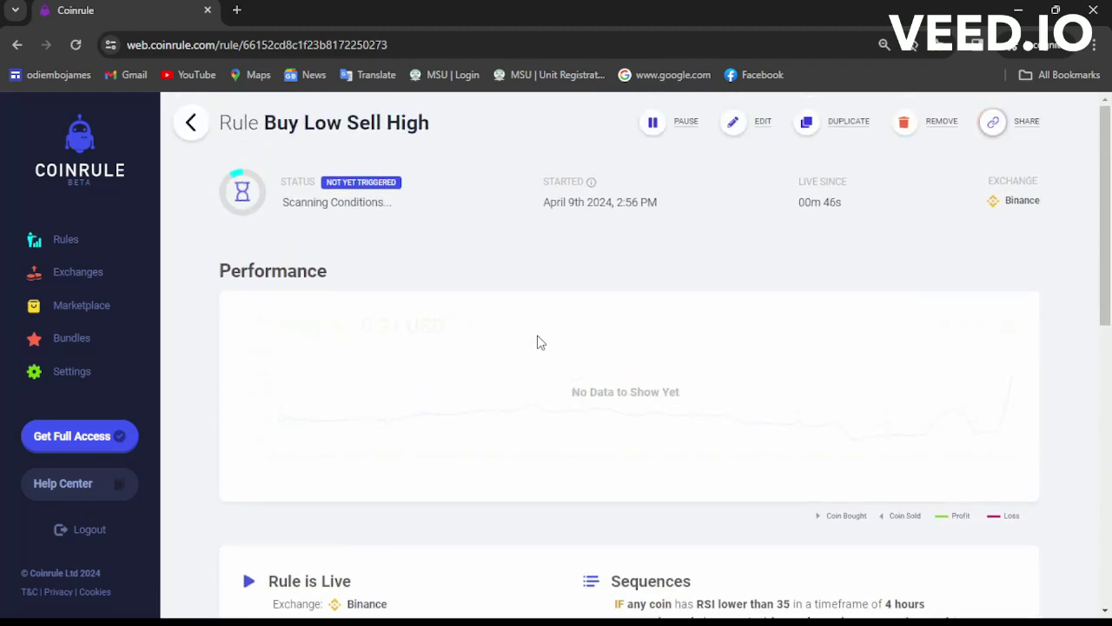
{"action": "left_click", "coordinate": [72, 251]}
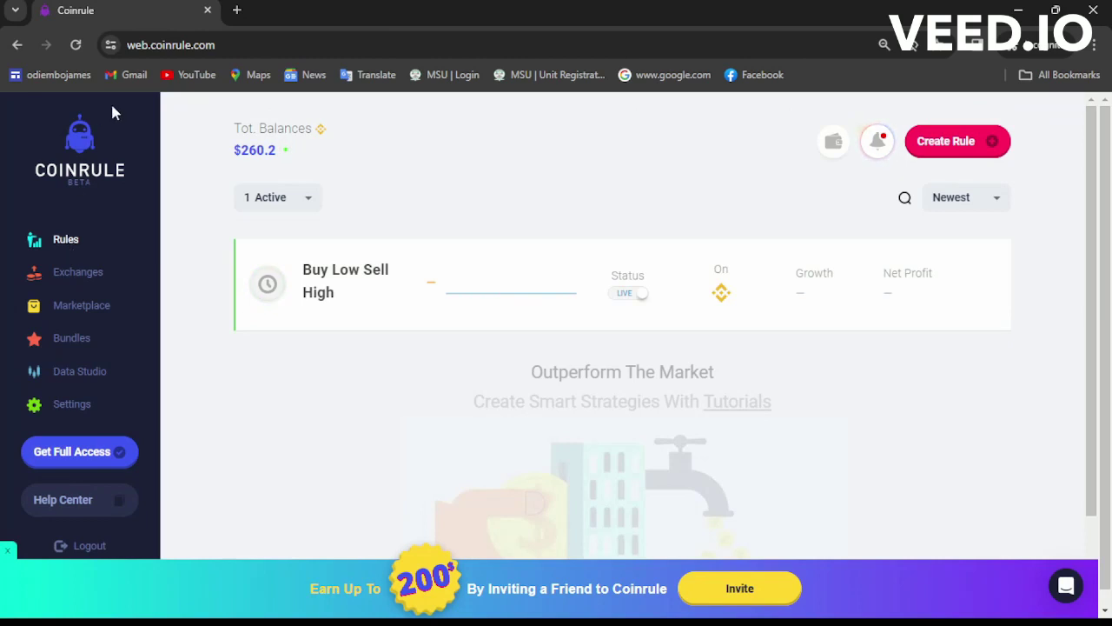
Dismiss the invite-a-friend promotion and create a new rule from the Rules dashboard
{"action": "left_click_drag", "start_coordinate": [230, 126], "coordinate": [317, 159]}
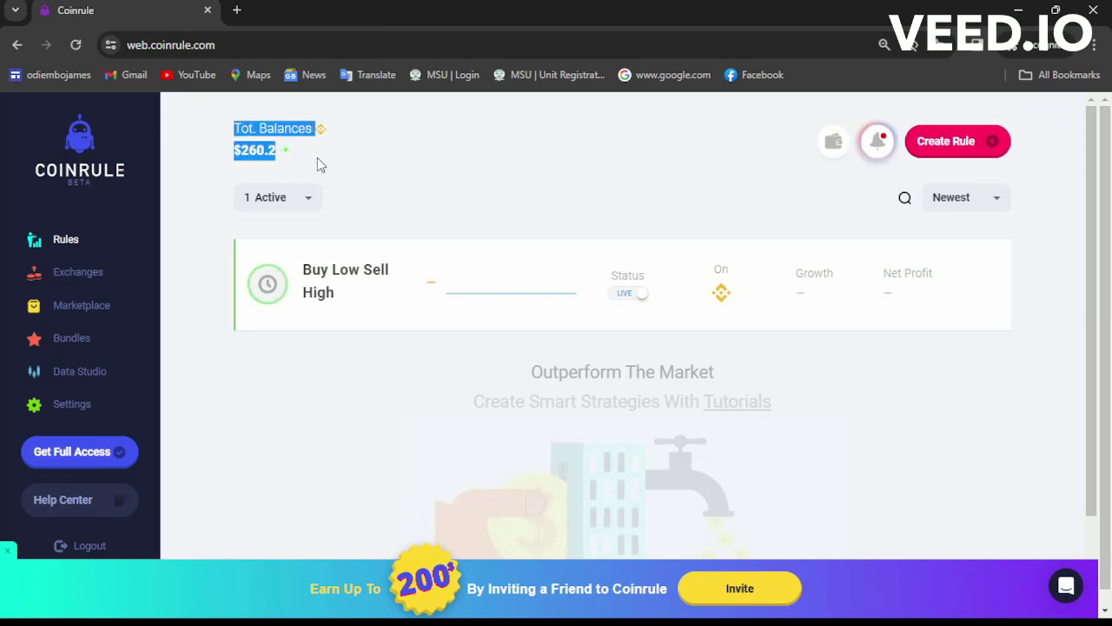
{"action": "left_click", "coordinate": [317, 157]}
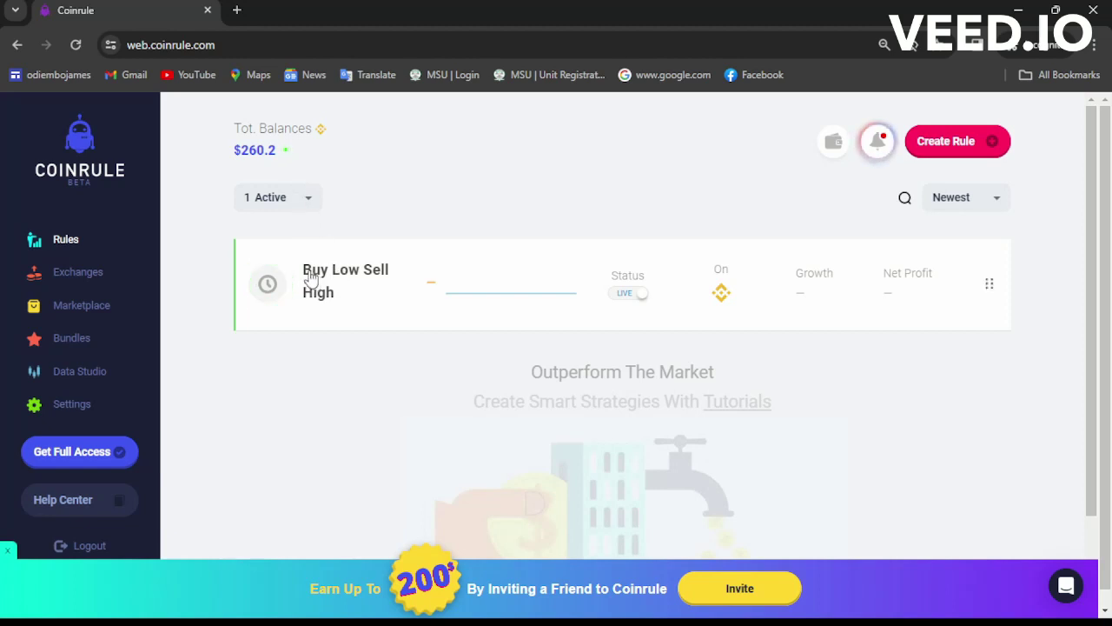
{"action": "left_click", "coordinate": [7, 551]}
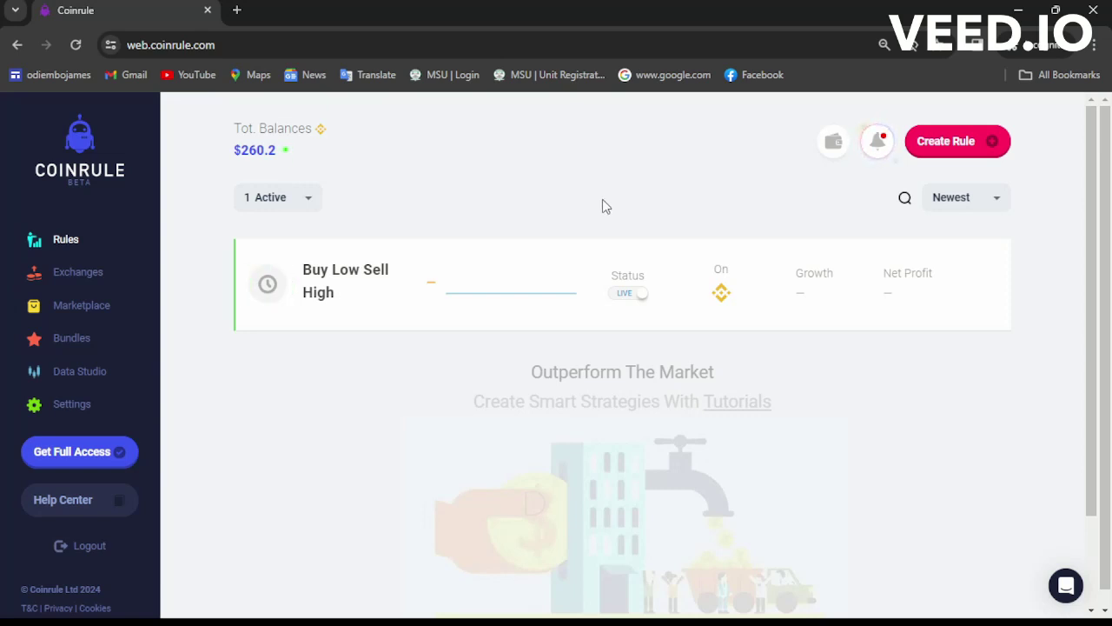
{"action": "left_click", "coordinate": [933, 142]}
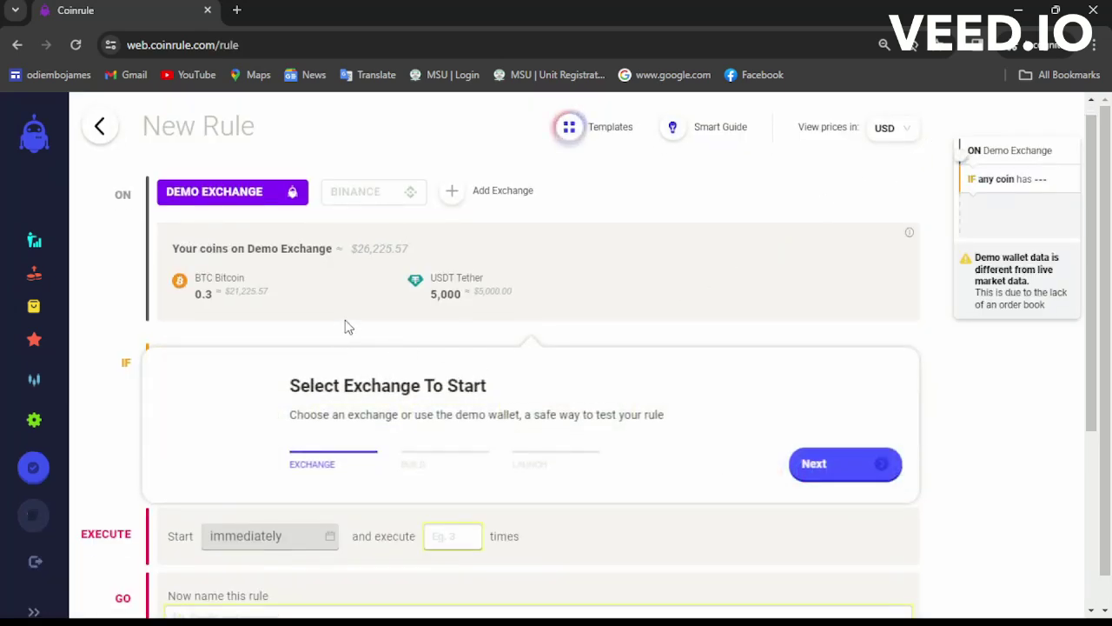
Advance the Smart Guide through template, trigger, action and operators steps to launch
{"action": "scroll", "coordinate": [321, 331], "scroll_direction": "down", "scroll_amount": 2}
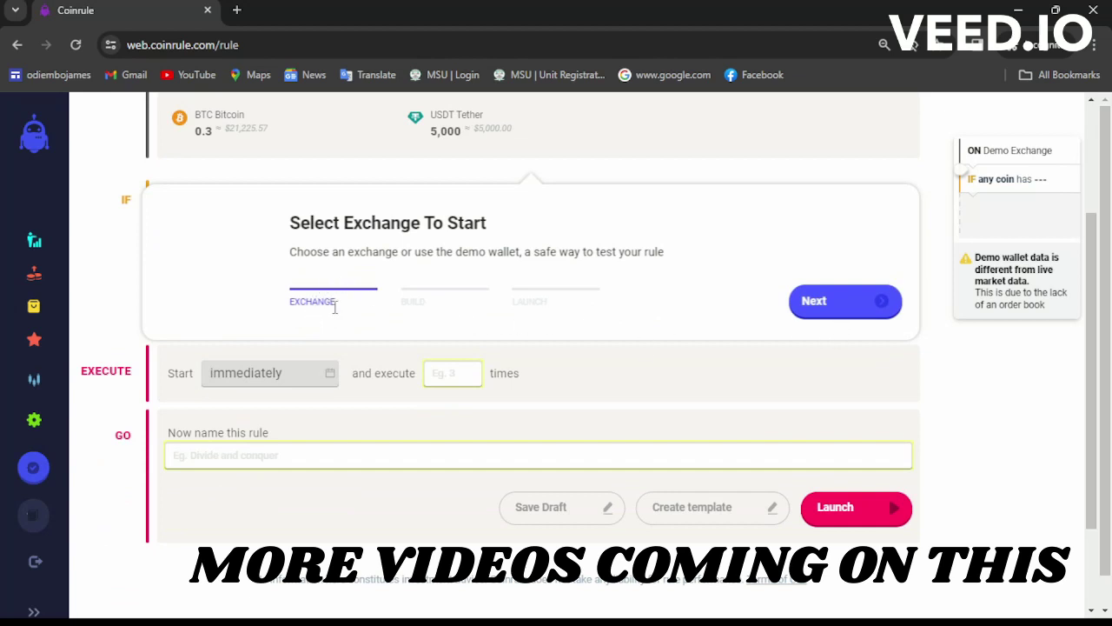
{"action": "left_click", "coordinate": [845, 301]}
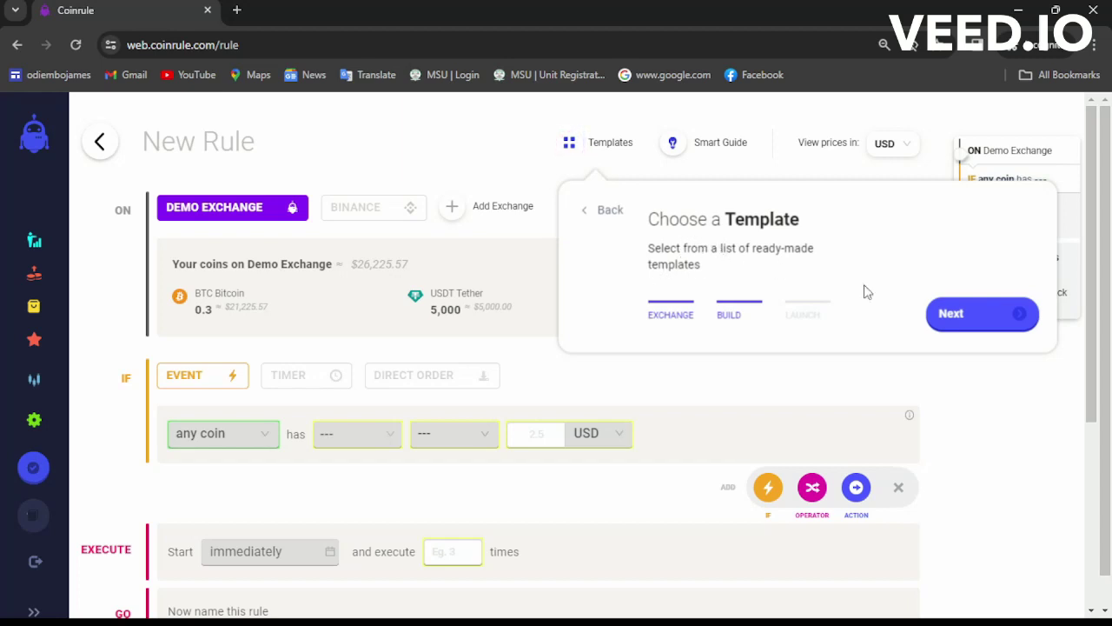
{"action": "left_click", "coordinate": [979, 313]}
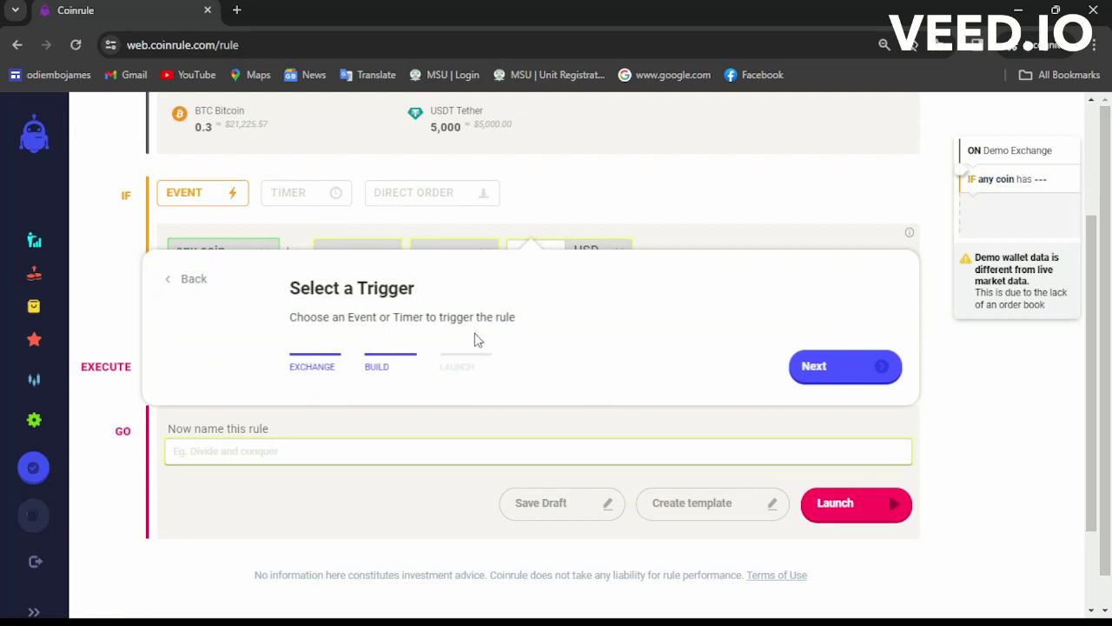
{"action": "left_click", "coordinate": [824, 369]}
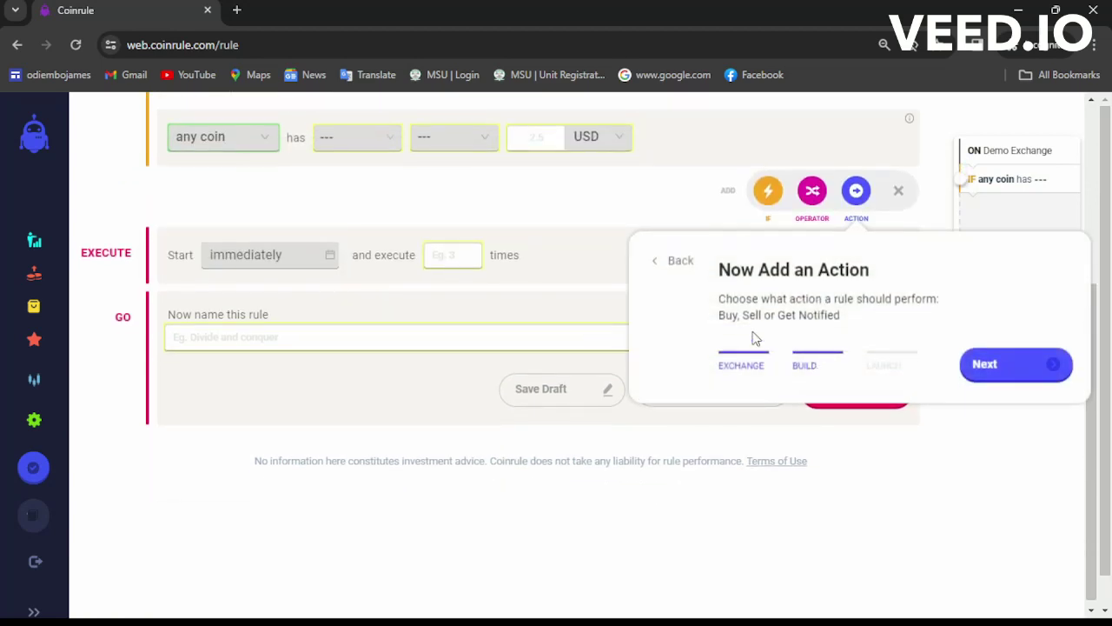
{"action": "left_click", "coordinate": [981, 365]}
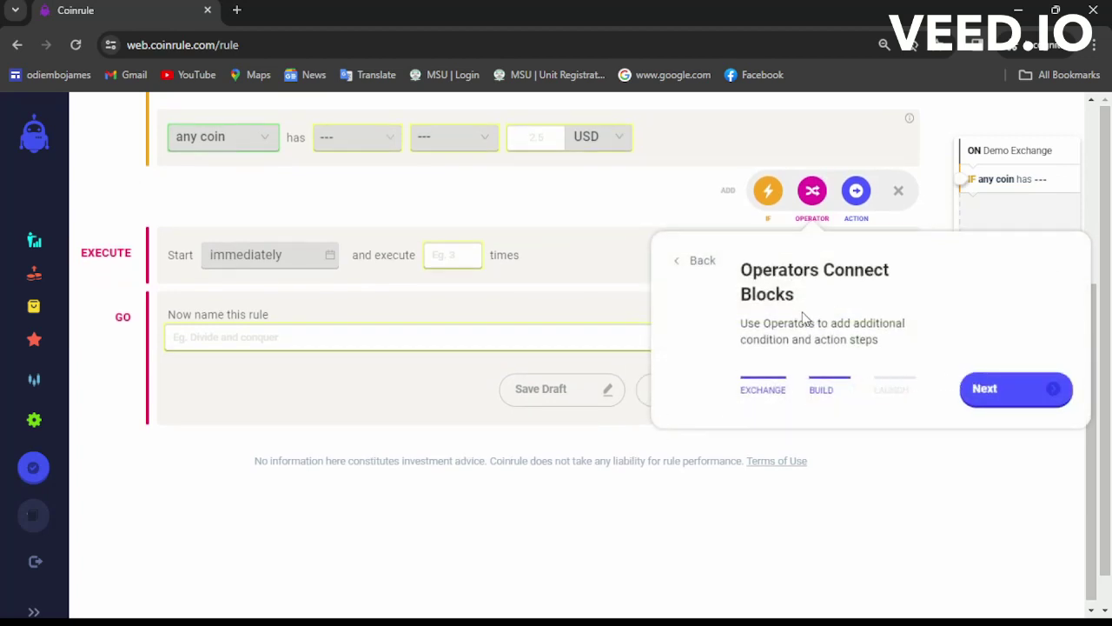
{"action": "left_click", "coordinate": [999, 399]}
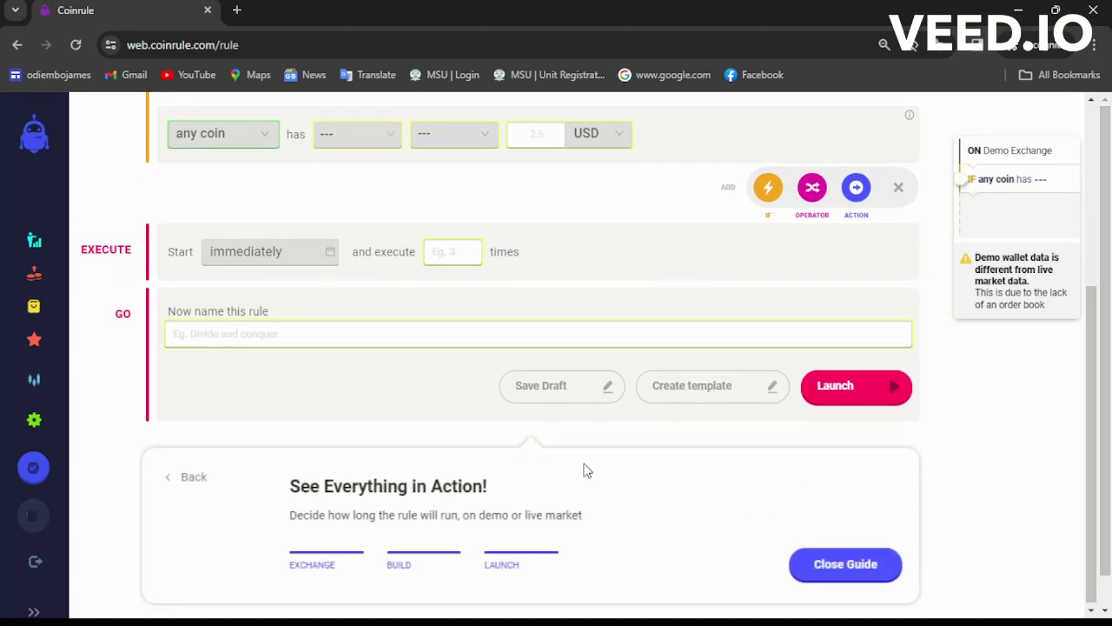
Close the guide, then go Back on the Smart Guide popup to its reactivate note
{"action": "scroll", "coordinate": [591, 448], "scroll_direction": "down", "scroll_amount": 1}
{"action": "left_click", "coordinate": [843, 533]}
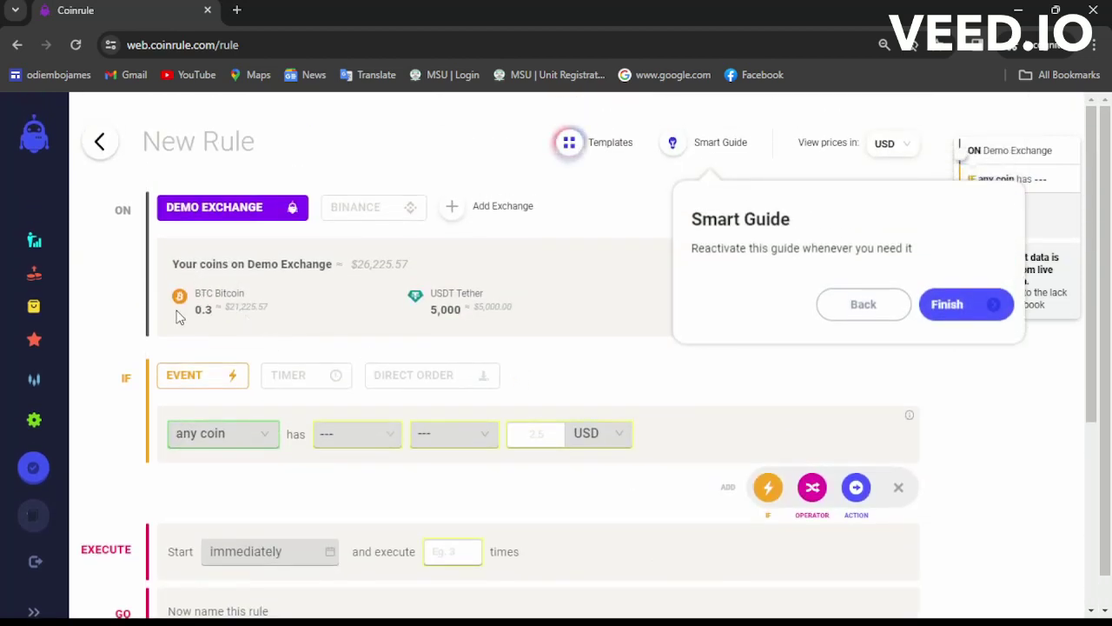
{"action": "scroll", "coordinate": [203, 308], "scroll_direction": "down", "scroll_amount": 4}
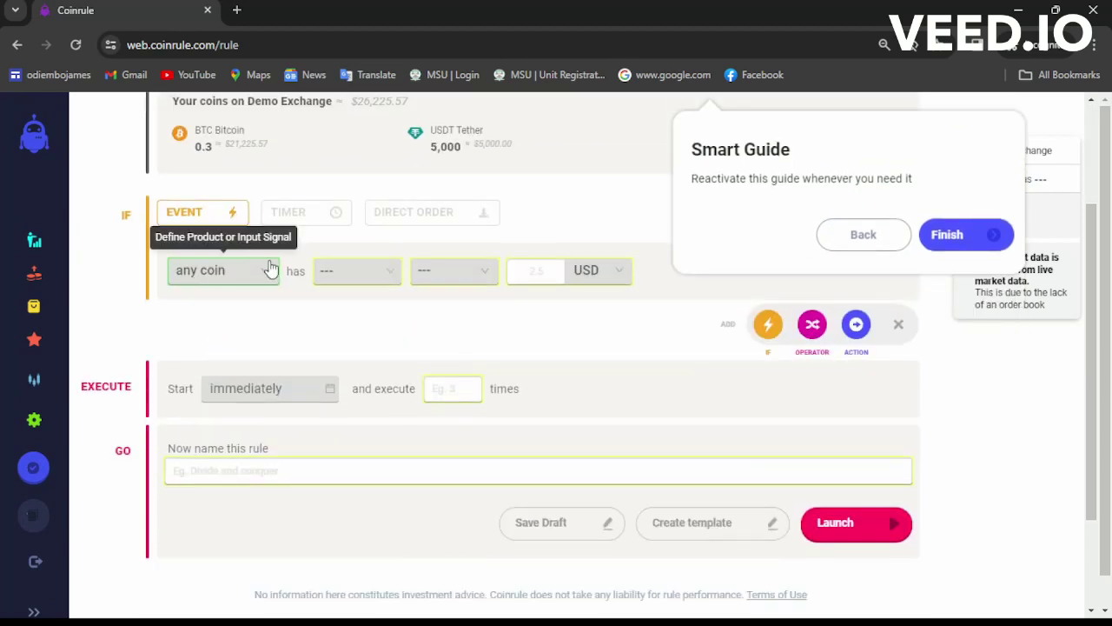
{"action": "scroll", "coordinate": [330, 312], "scroll_direction": "down", "scroll_amount": 3}
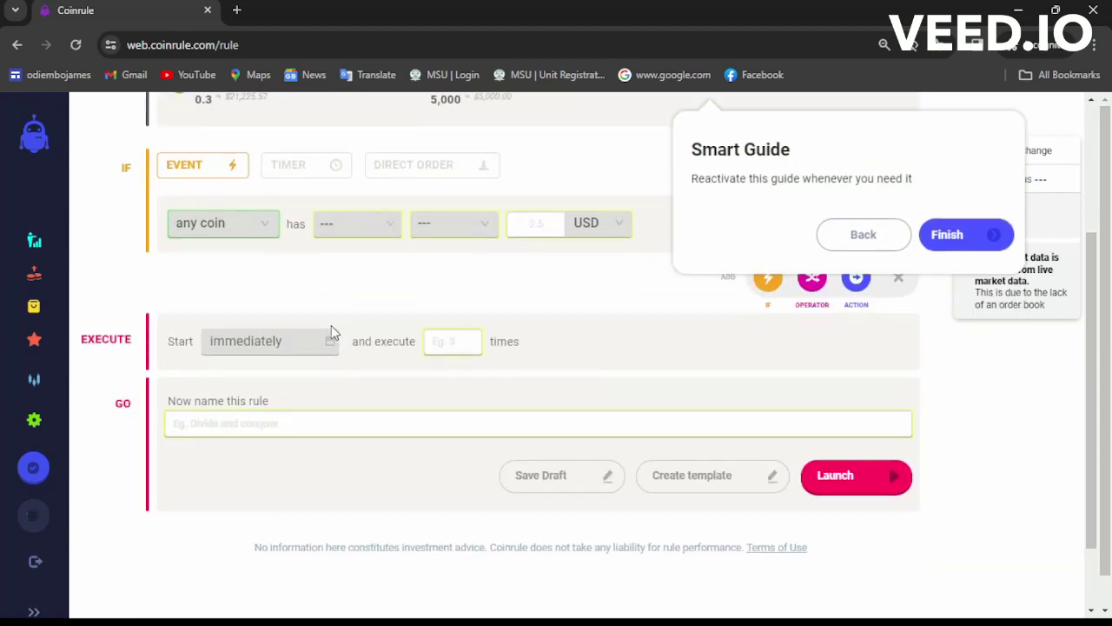
{"action": "scroll", "coordinate": [294, 338], "scroll_direction": "up", "scroll_amount": 7}
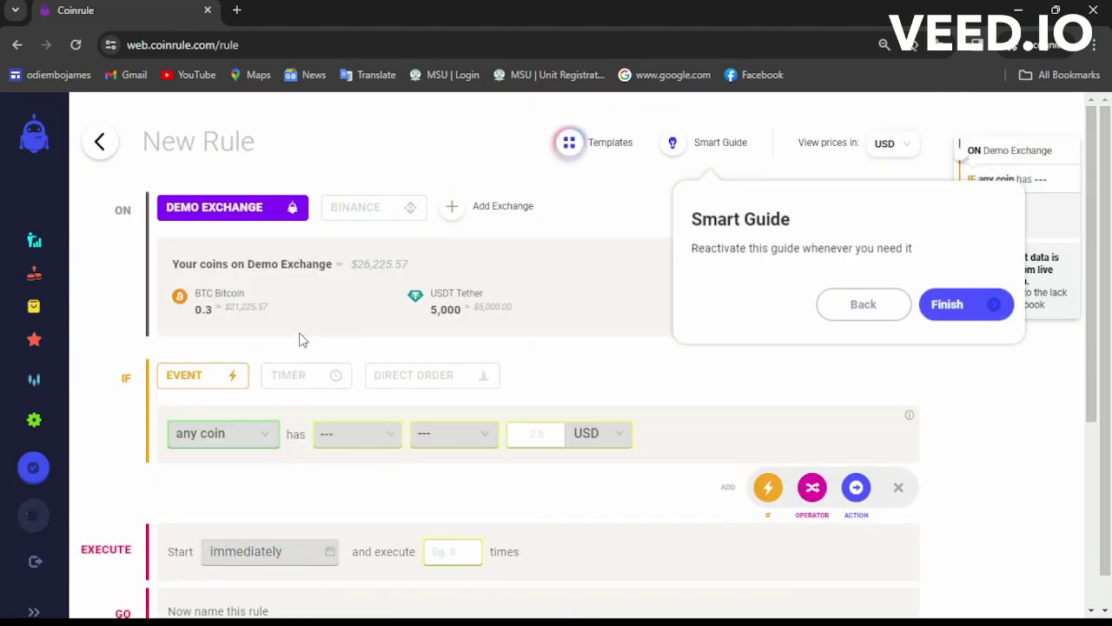
{"action": "left_click", "coordinate": [860, 308]}
Close the guide and its reactivate note, then head to Exchanges in the sidebar
{"action": "left_click", "coordinate": [859, 533]}
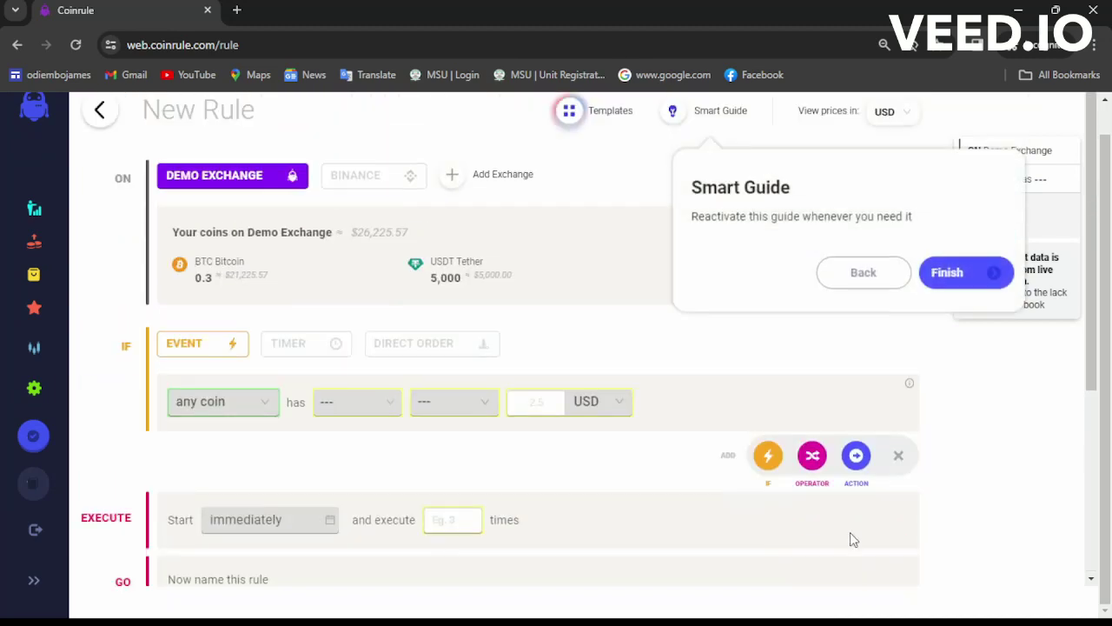
{"action": "left_click", "coordinate": [956, 272]}
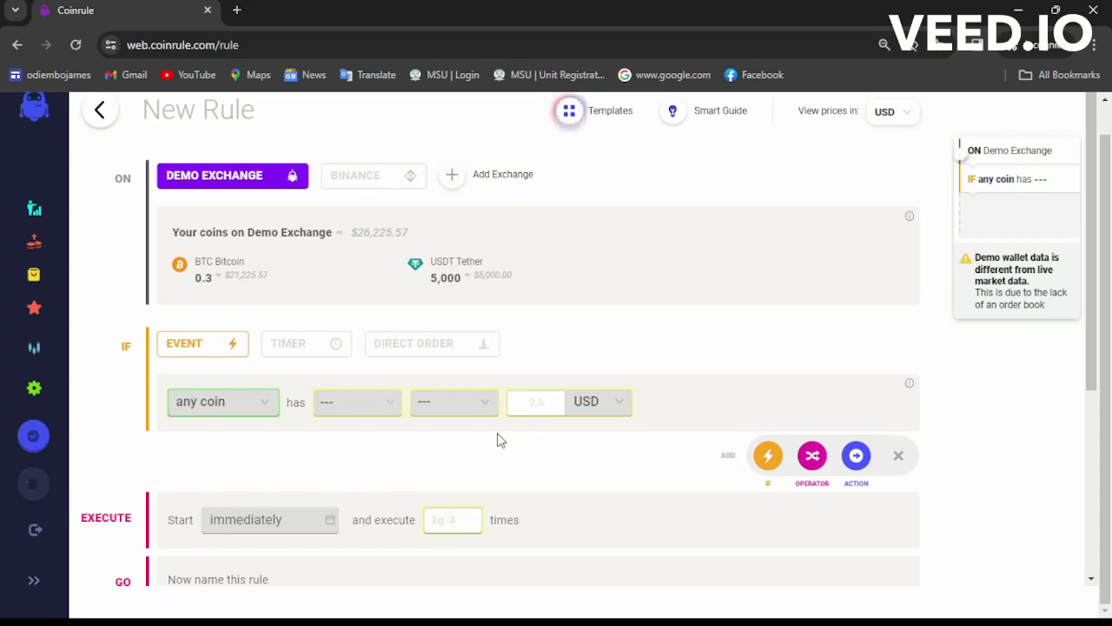
{"action": "scroll", "coordinate": [490, 423], "scroll_direction": "up", "scroll_amount": 1}
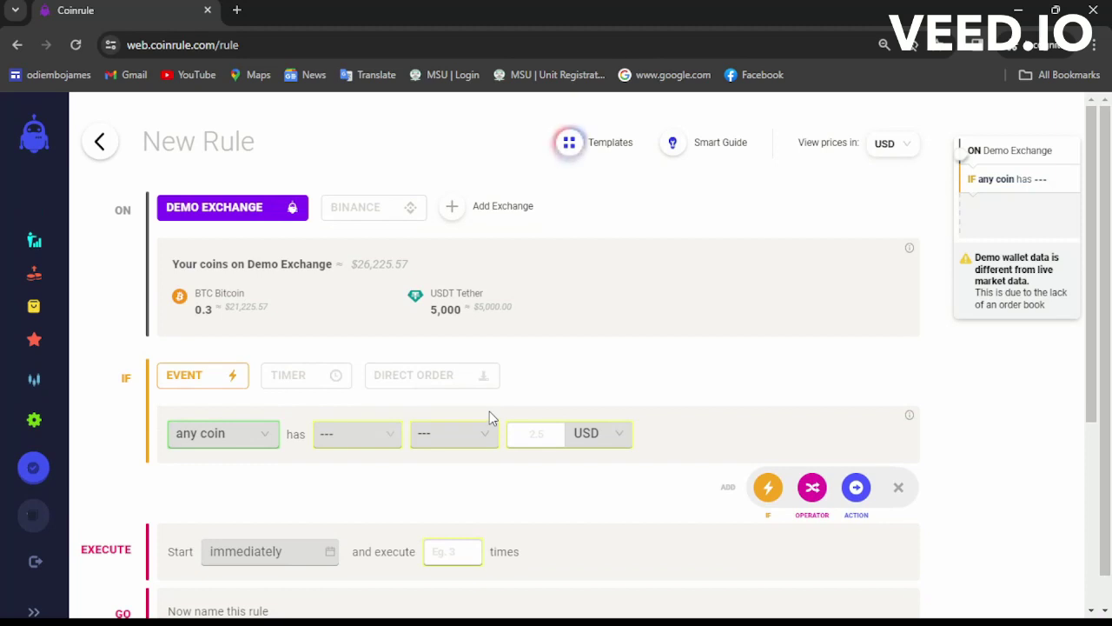
{"action": "mouse_move", "coordinate": [18, 348]}
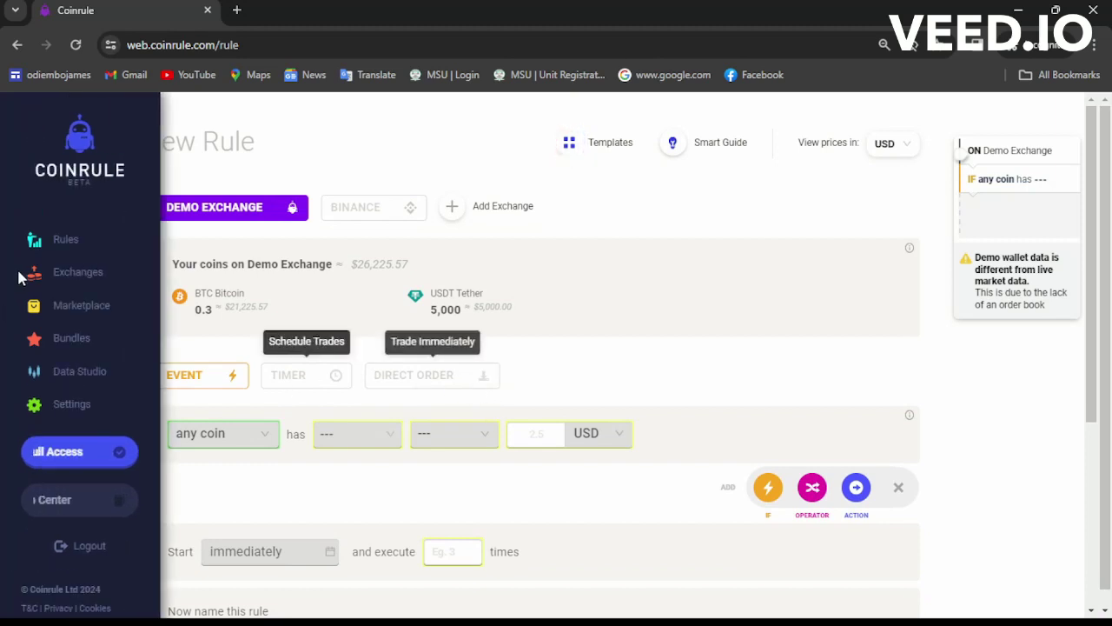
{"action": "left_click", "coordinate": [75, 273]}
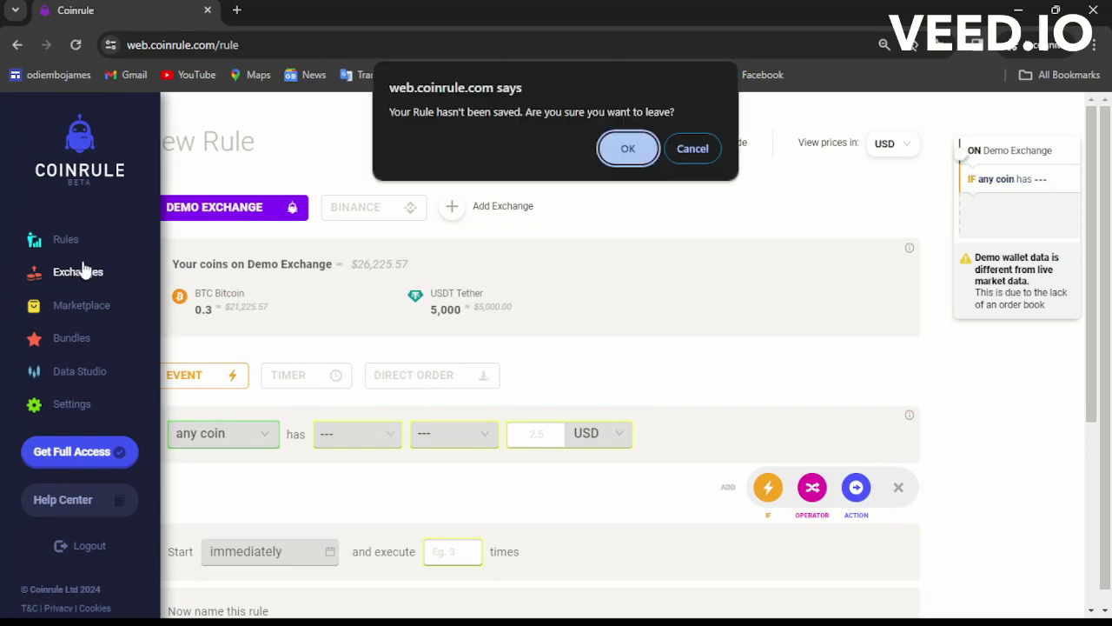
Confirm leaving the unsaved rule, then choose Get Plan on the Exchanges page
{"action": "left_click", "coordinate": [628, 148]}
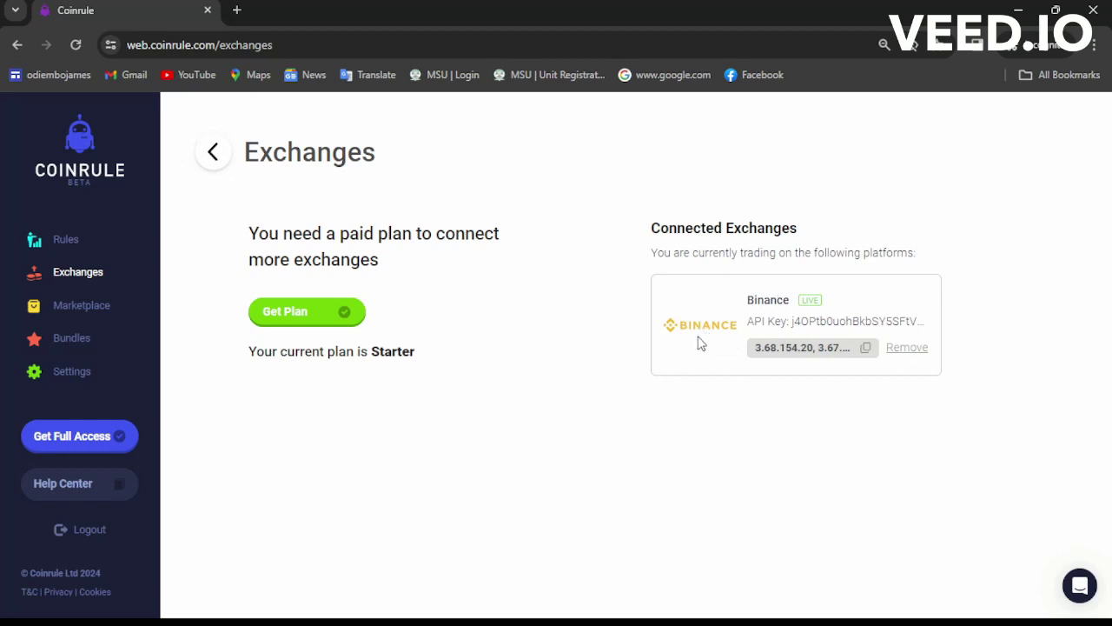
{"action": "left_click", "coordinate": [280, 319]}
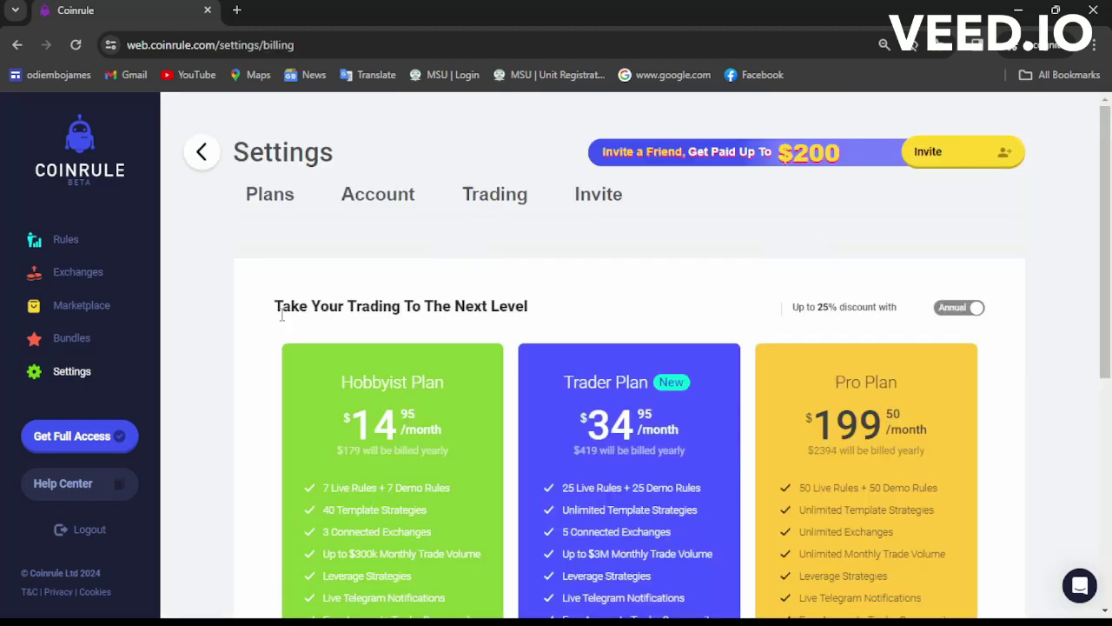
Review the Hobbyist, Trader and Pro plan features, then go to the Marketplace
{"action": "scroll", "coordinate": [343, 316], "scroll_direction": "down", "scroll_amount": 2}
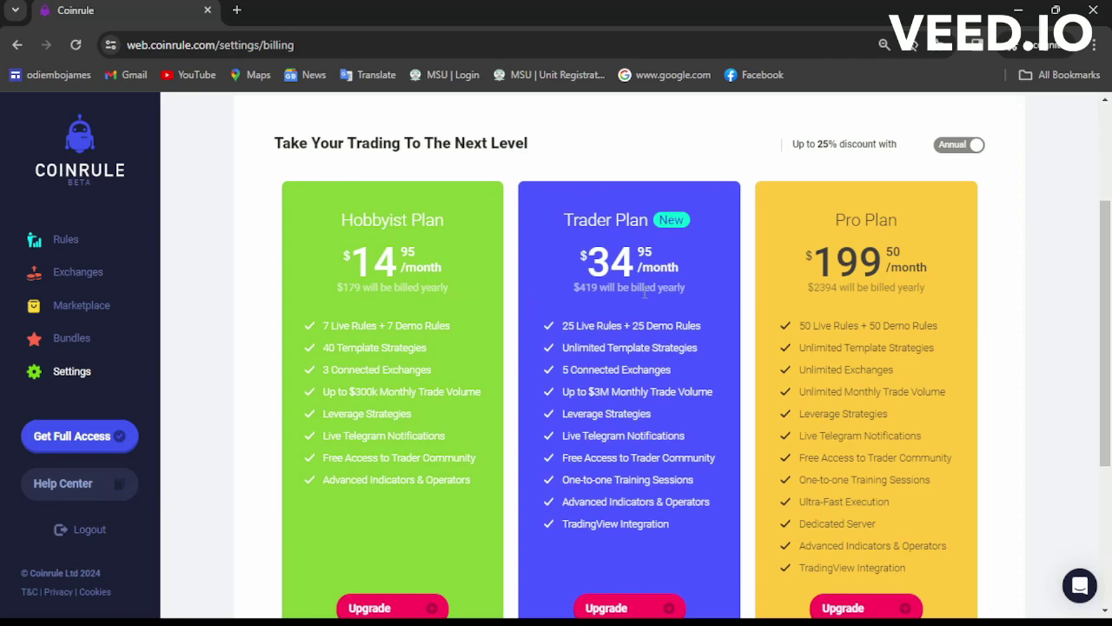
{"action": "scroll", "coordinate": [645, 294], "scroll_direction": "down", "scroll_amount": 2}
{"action": "scroll", "coordinate": [685, 287], "scroll_direction": "up", "scroll_amount": 3}
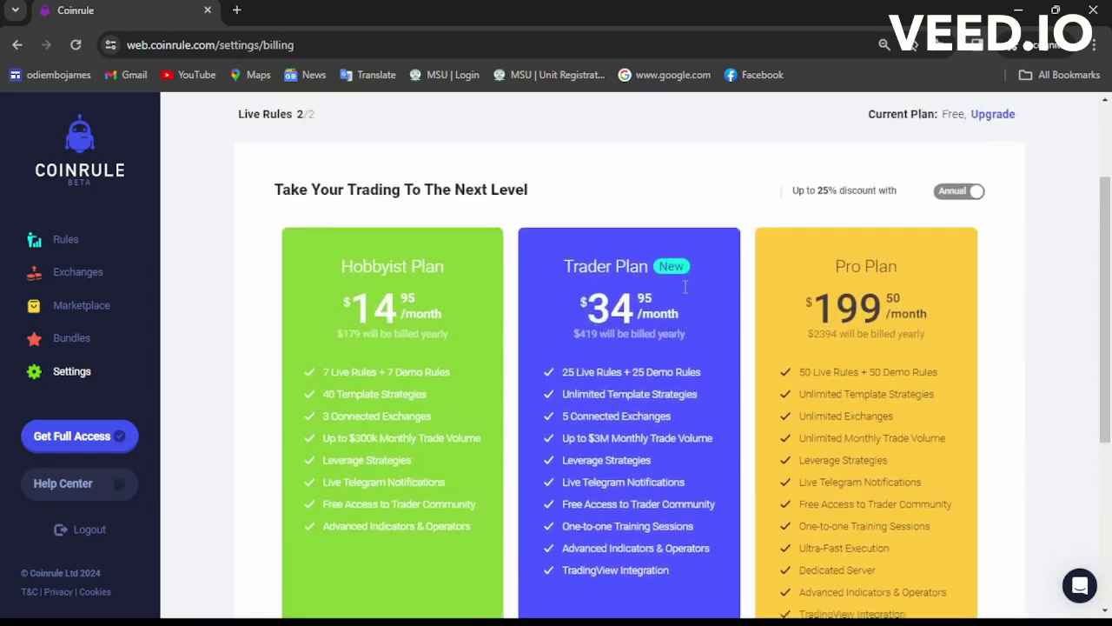
{"action": "scroll", "coordinate": [683, 280], "scroll_direction": "down", "scroll_amount": 4}
{"action": "scroll", "coordinate": [524, 383], "scroll_direction": "up", "scroll_amount": 3}
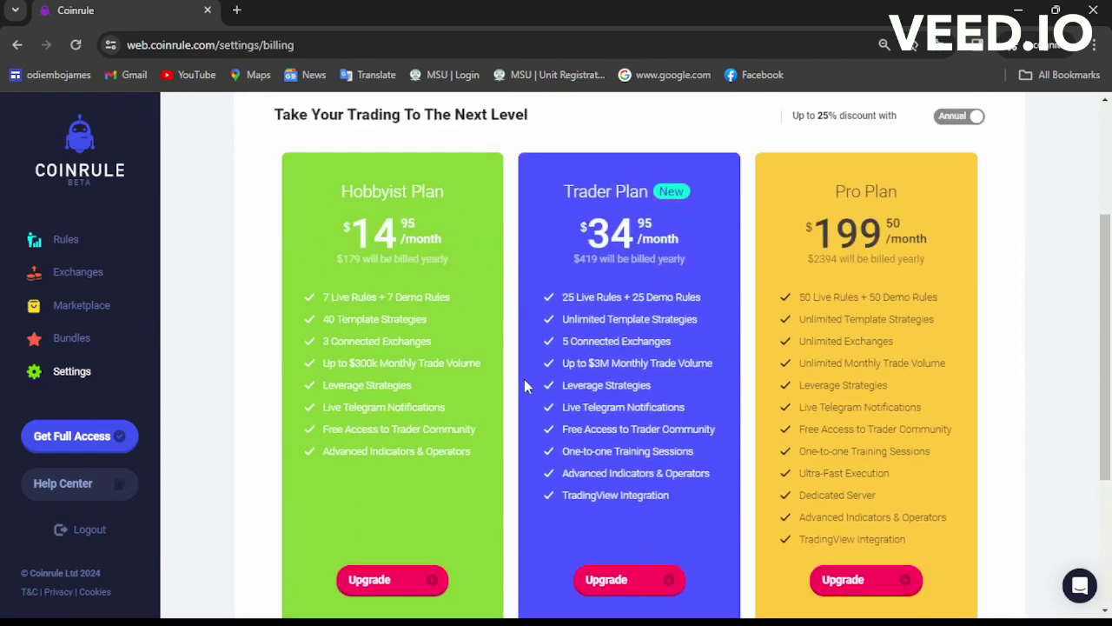
{"action": "scroll", "coordinate": [524, 382], "scroll_direction": "up", "scroll_amount": 3}
{"action": "scroll", "coordinate": [465, 382], "scroll_direction": "down", "scroll_amount": 1}
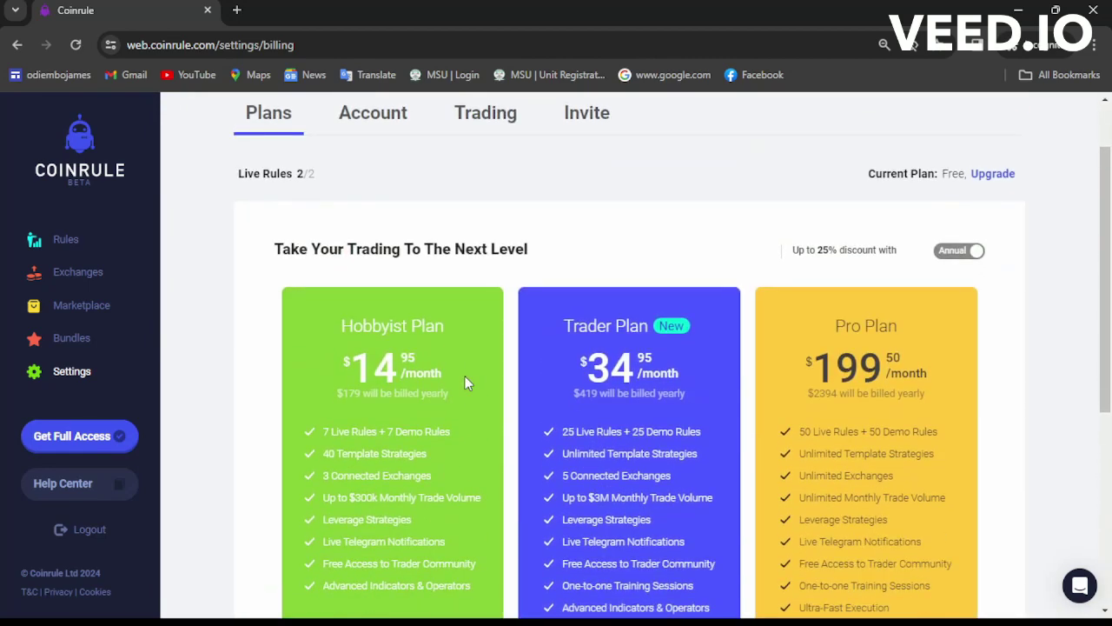
{"action": "left_click", "coordinate": [94, 315]}
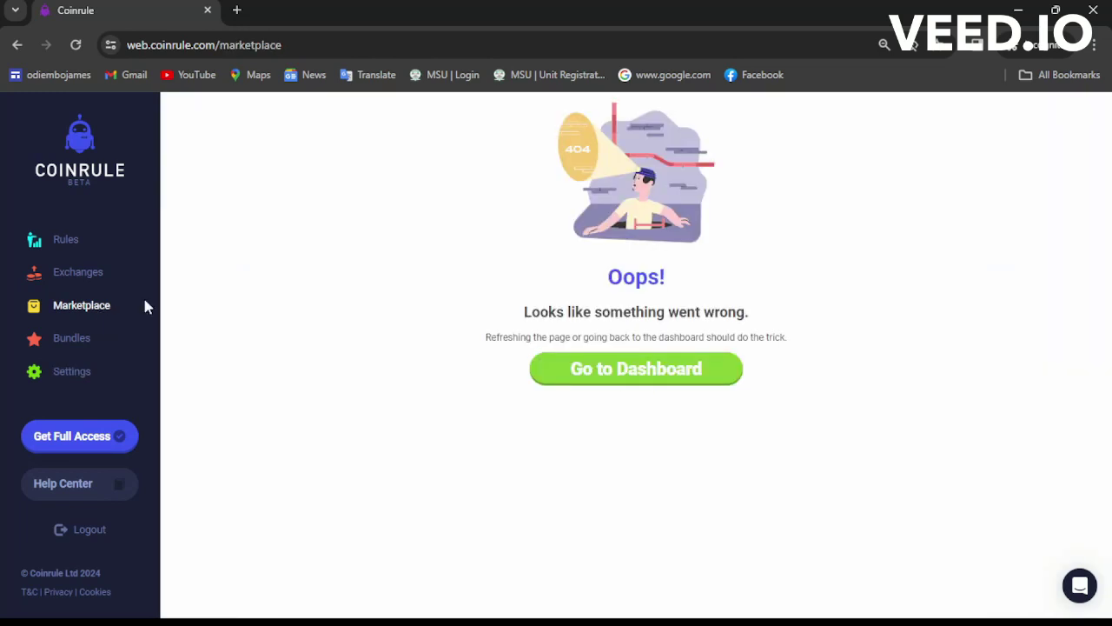
Navigate from the rules dashboard via Marketplace to Exchanges, showing Binance connected live on the Starter plan
{"action": "left_click", "coordinate": [599, 382]}
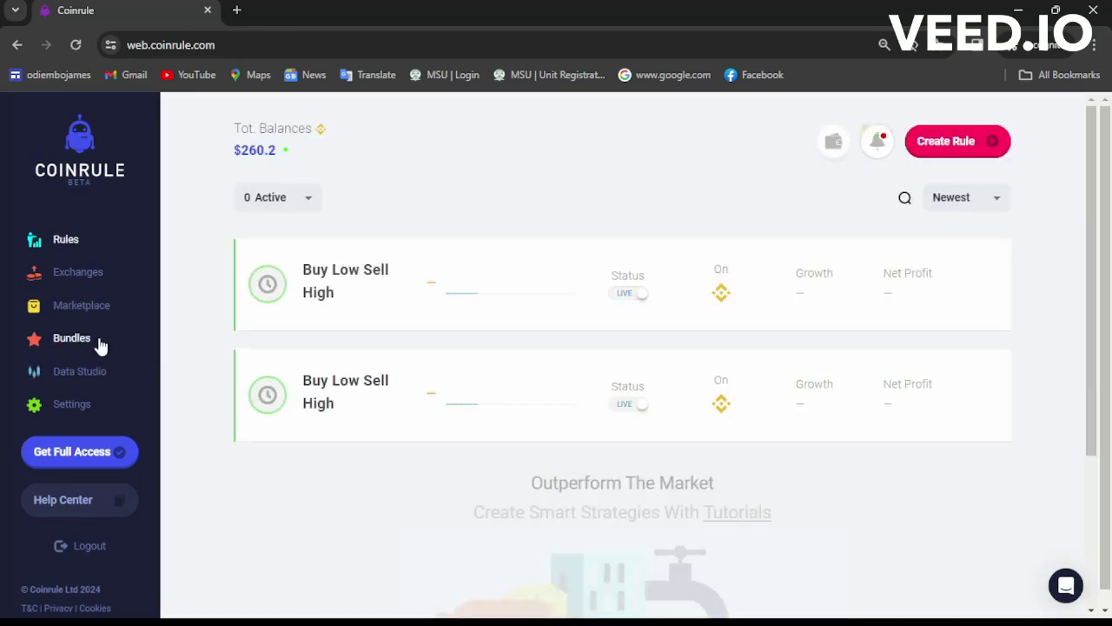
{"action": "left_click", "coordinate": [81, 313]}
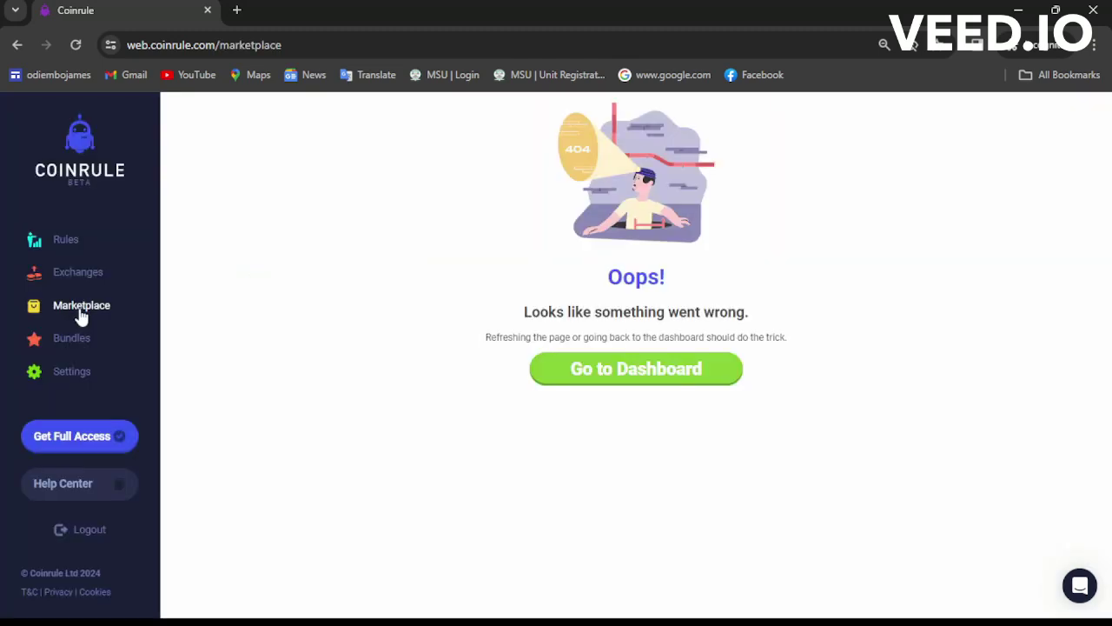
{"action": "left_click", "coordinate": [76, 283]}
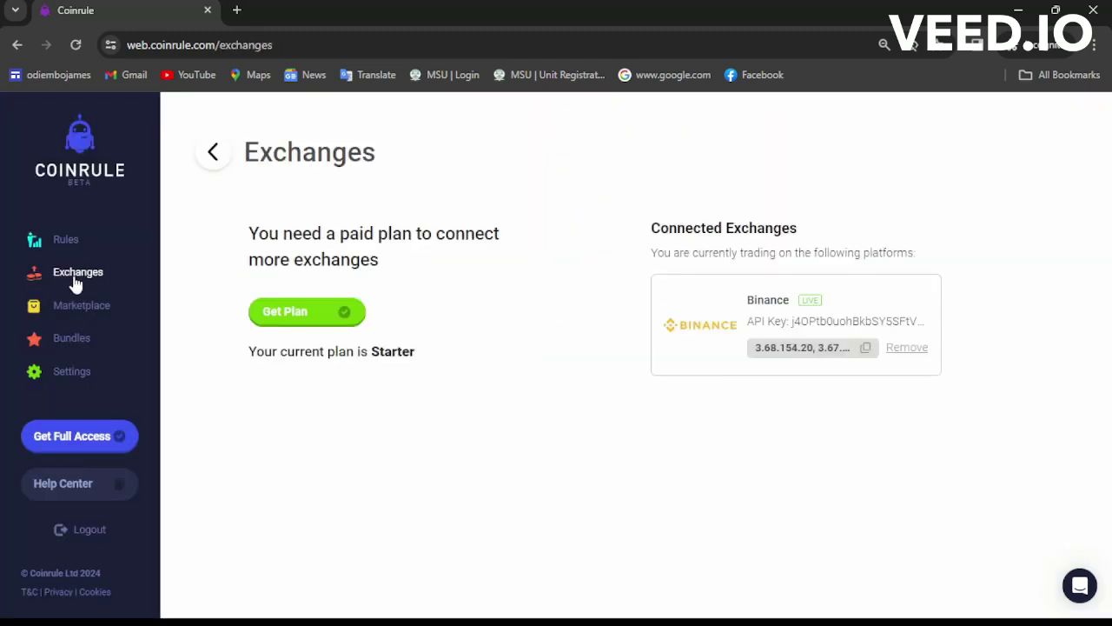